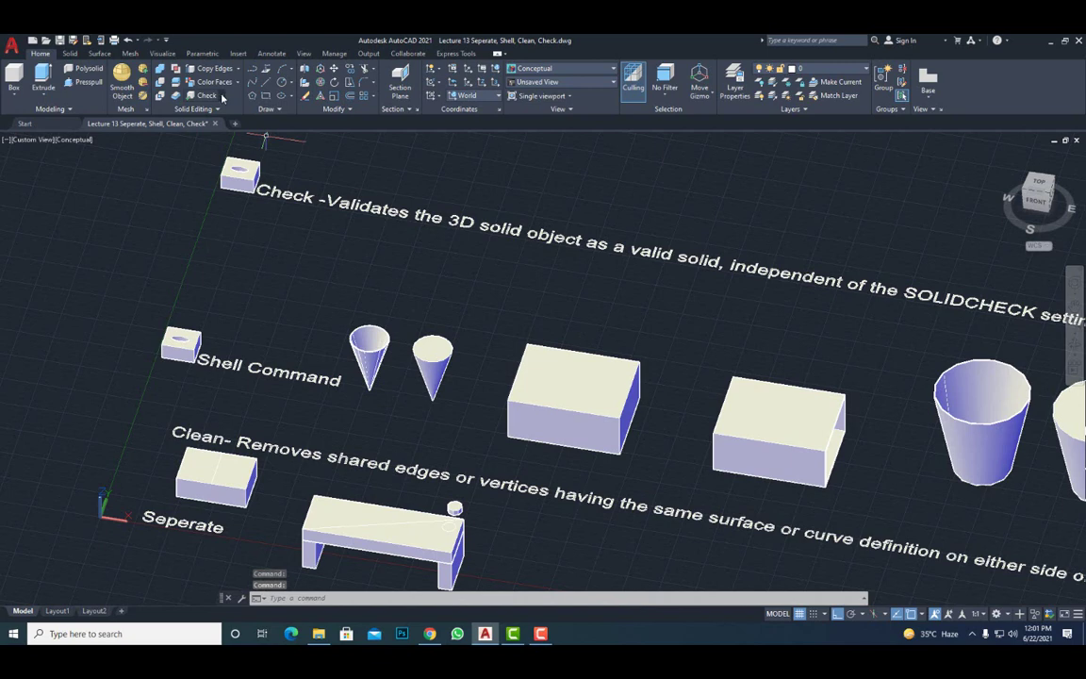
left_click(222, 98)
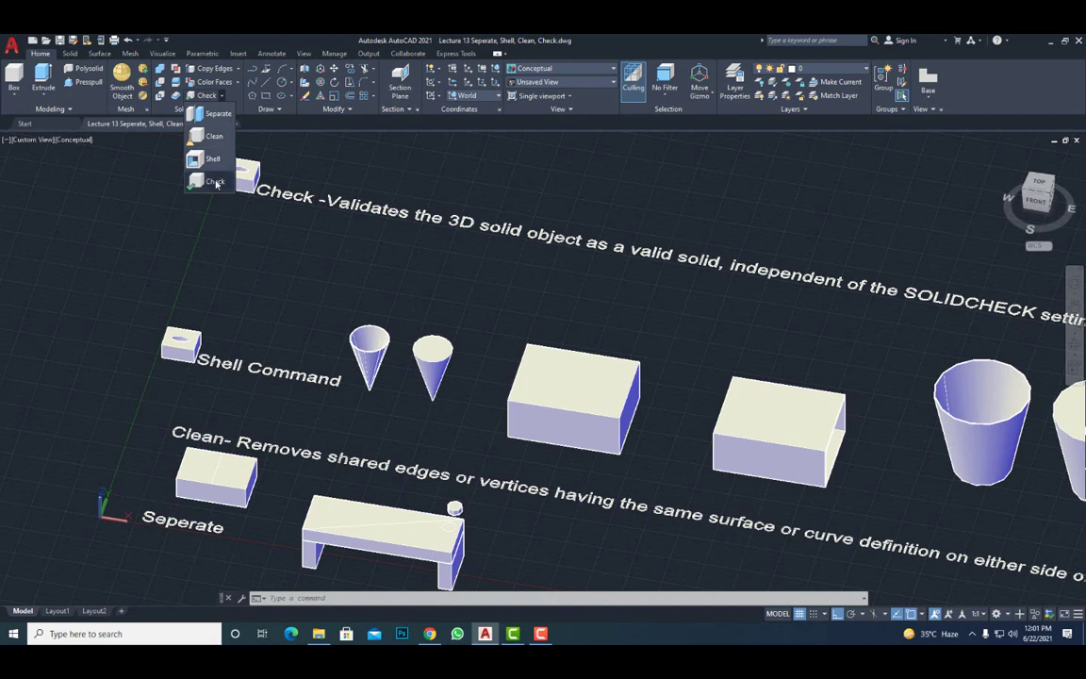
left_click(303, 303)
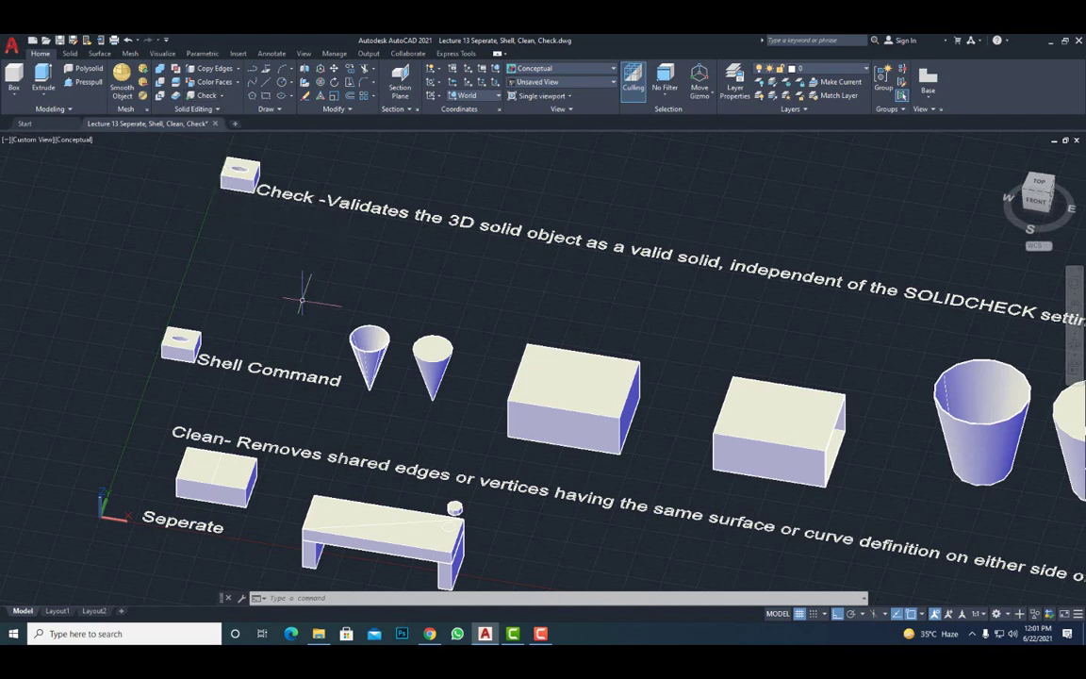
left_click(223, 97)
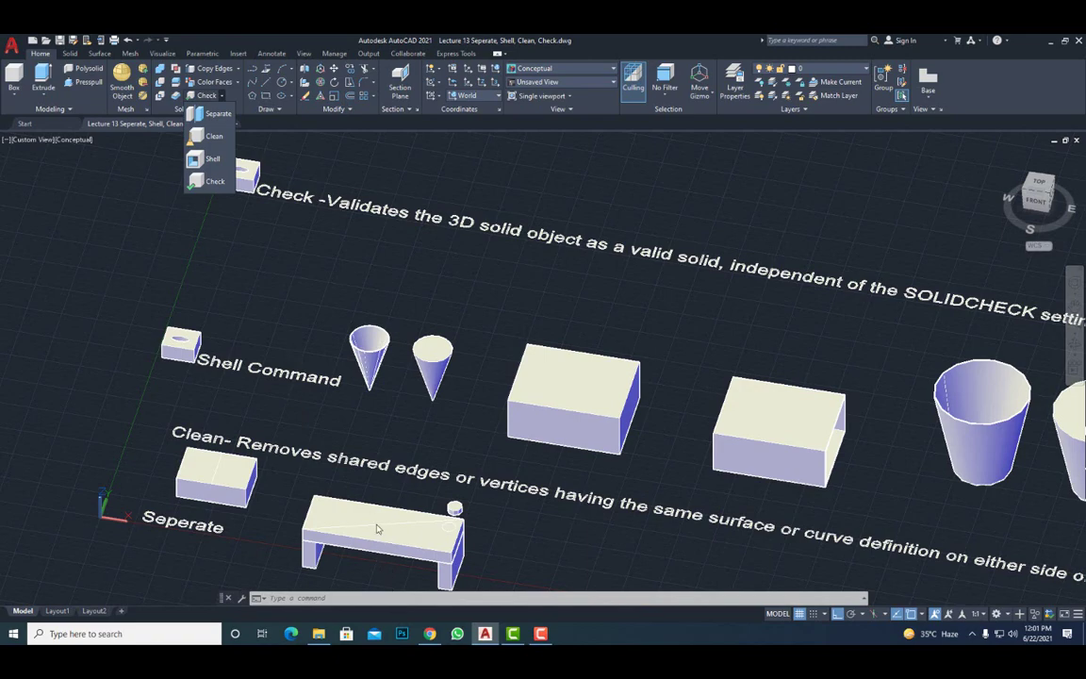
scroll(405, 467, "down", 5)
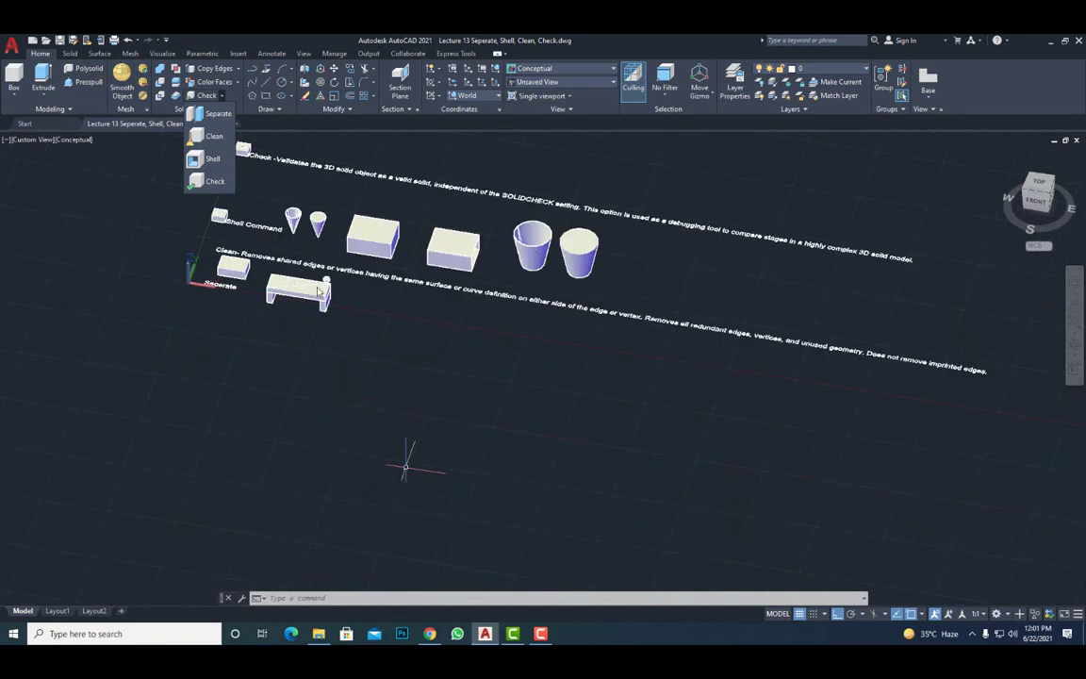
scroll(298, 271, "up", 4)
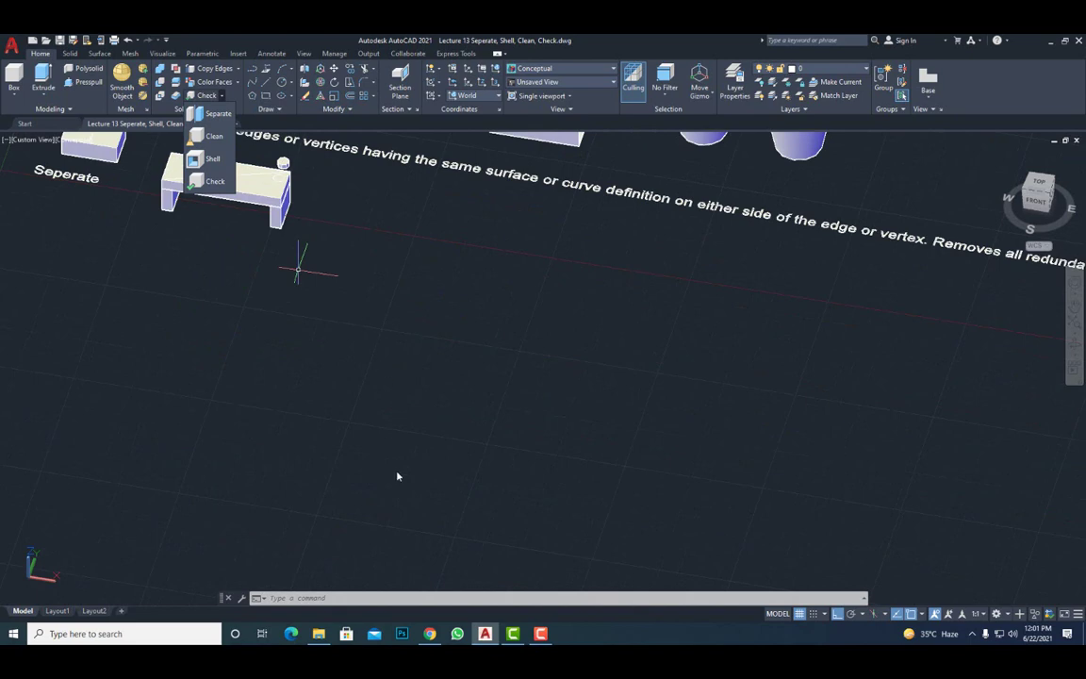
key("Escape")
key("Escape")
Step: Select a leg of the bench near the Seperate label to check whether both legs form one solid
middle_click_drag(294, 330, 385, 524)
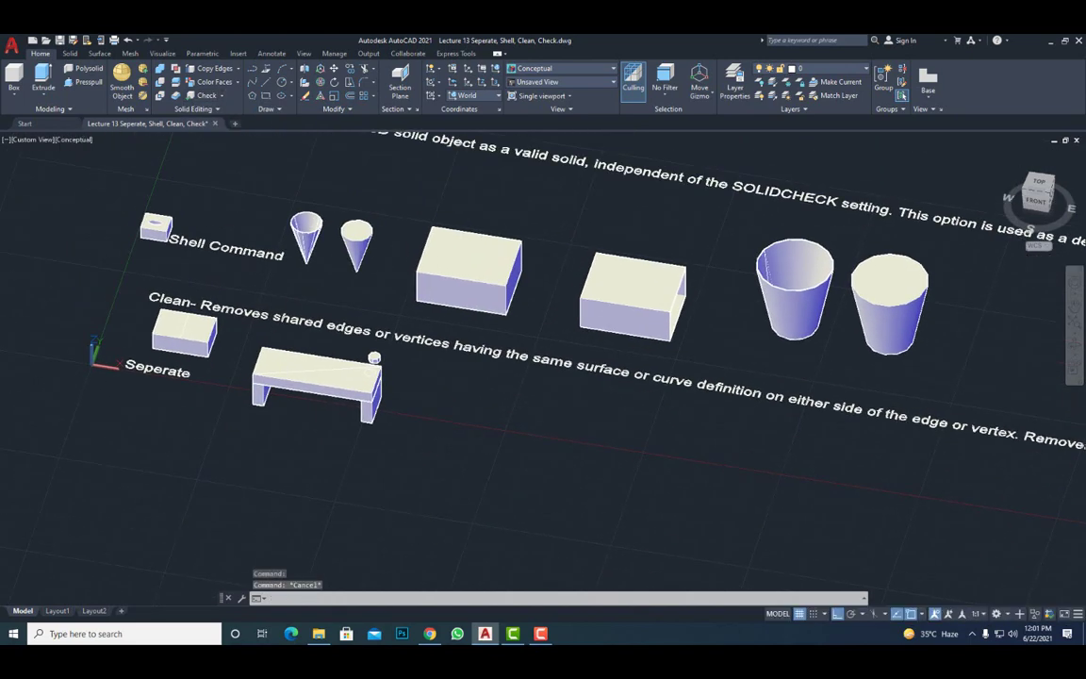
scroll(340, 410, "up", 4)
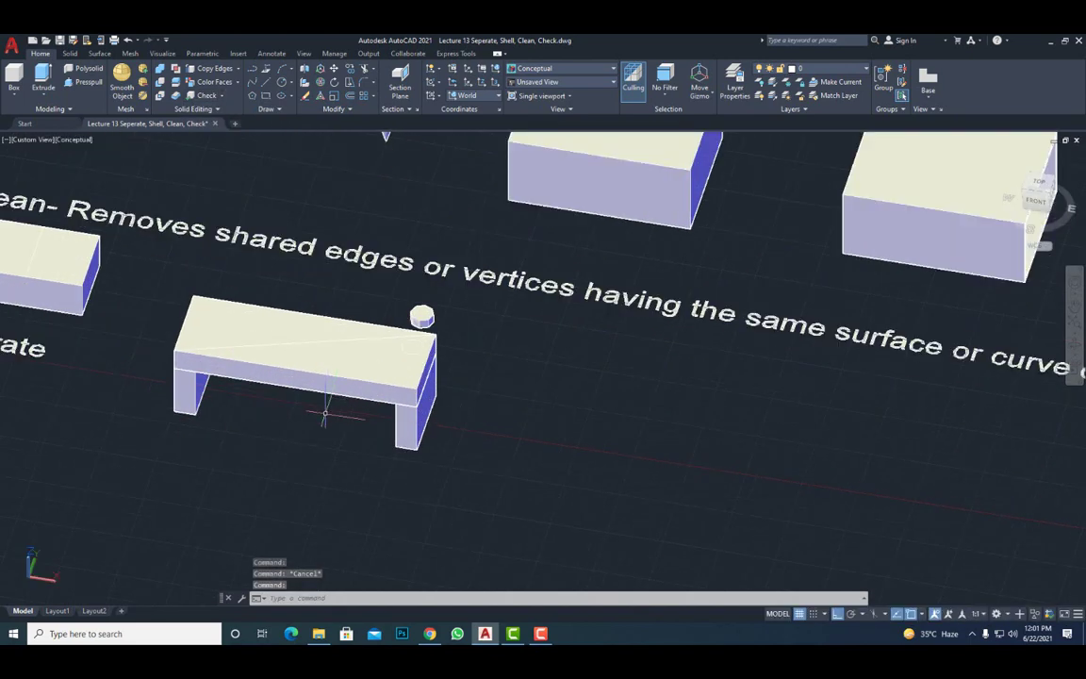
scroll(311, 400, "up", 1)
middle_click_drag(297, 399, 290, 364, "shift")
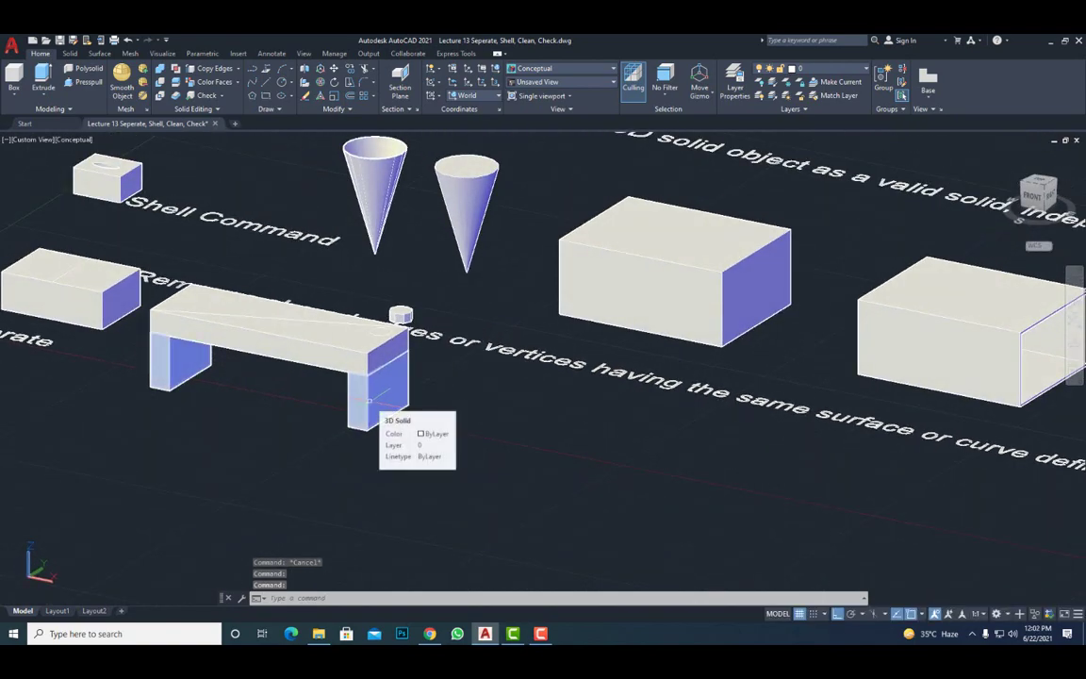
middle_click_drag(369, 401, 434, 430)
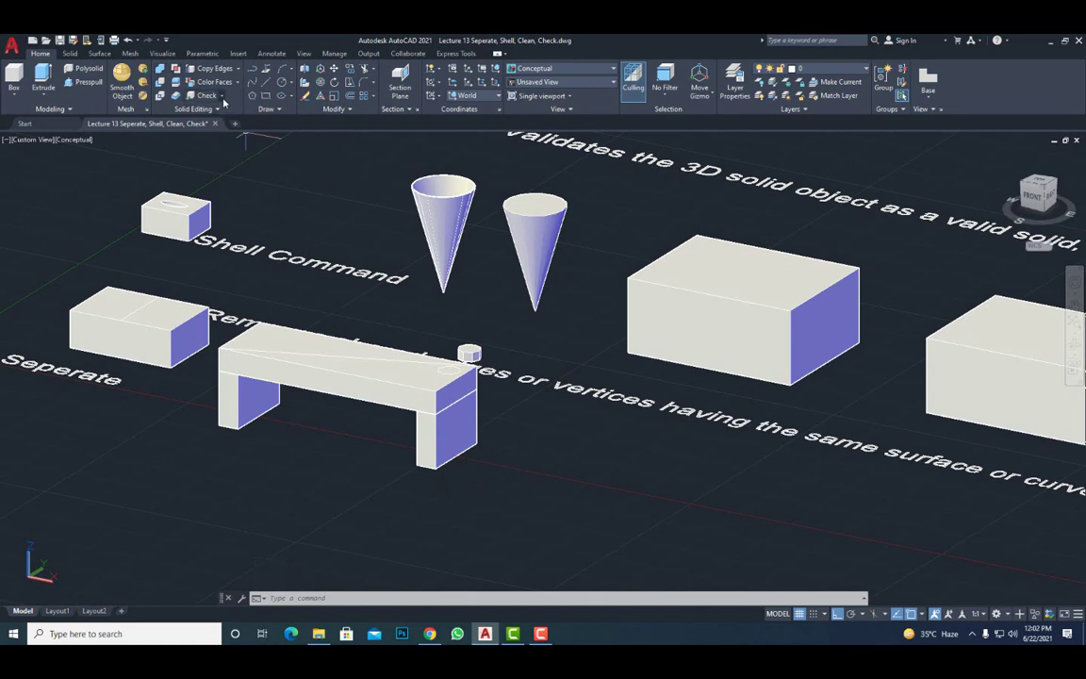
left_click(224, 98)
left_click(445, 447)
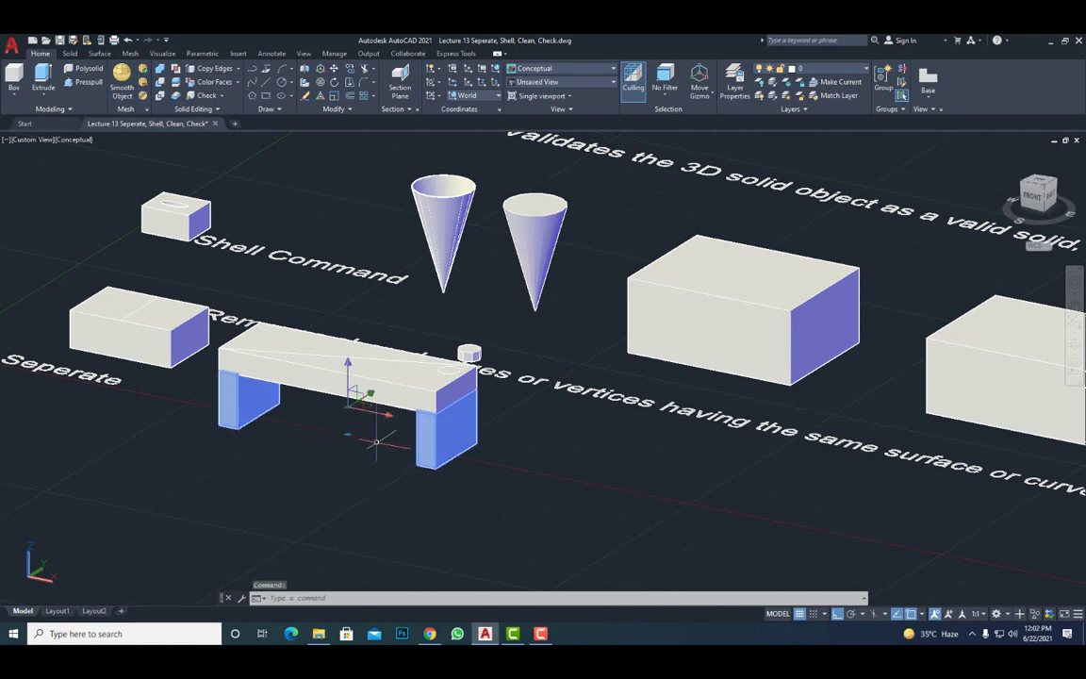
key("Escape")
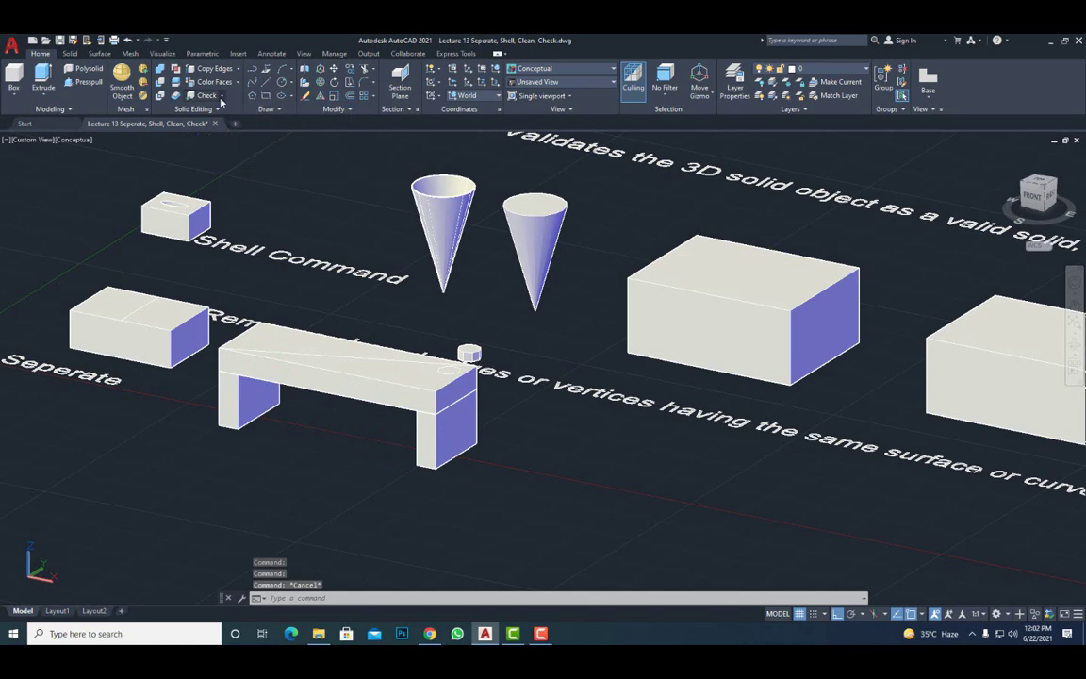
Step: Separate the bench's combined leg solid into individual solids and exit solid editing
left_click(222, 97)
left_click(218, 115)
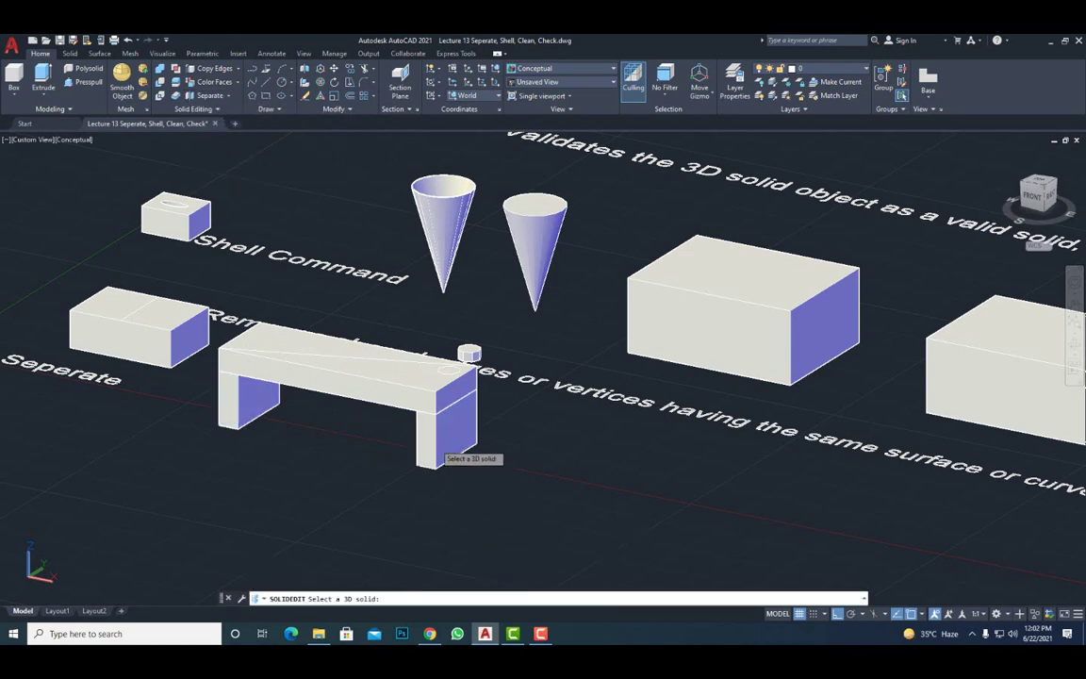
left_click(434, 443)
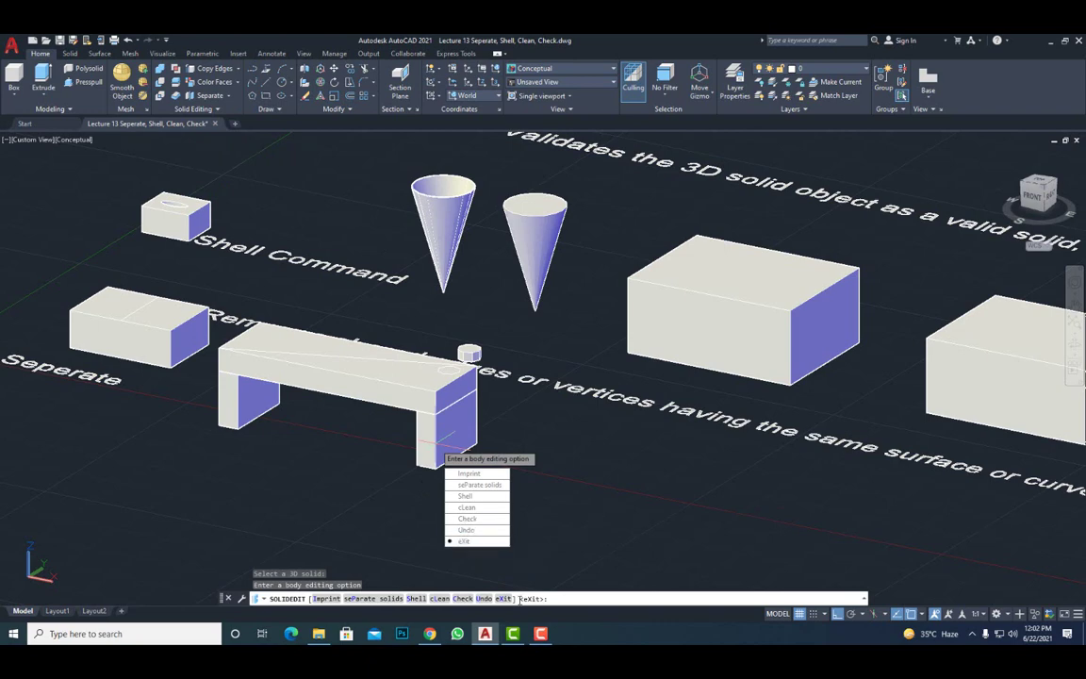
key("Return")
key("Return")
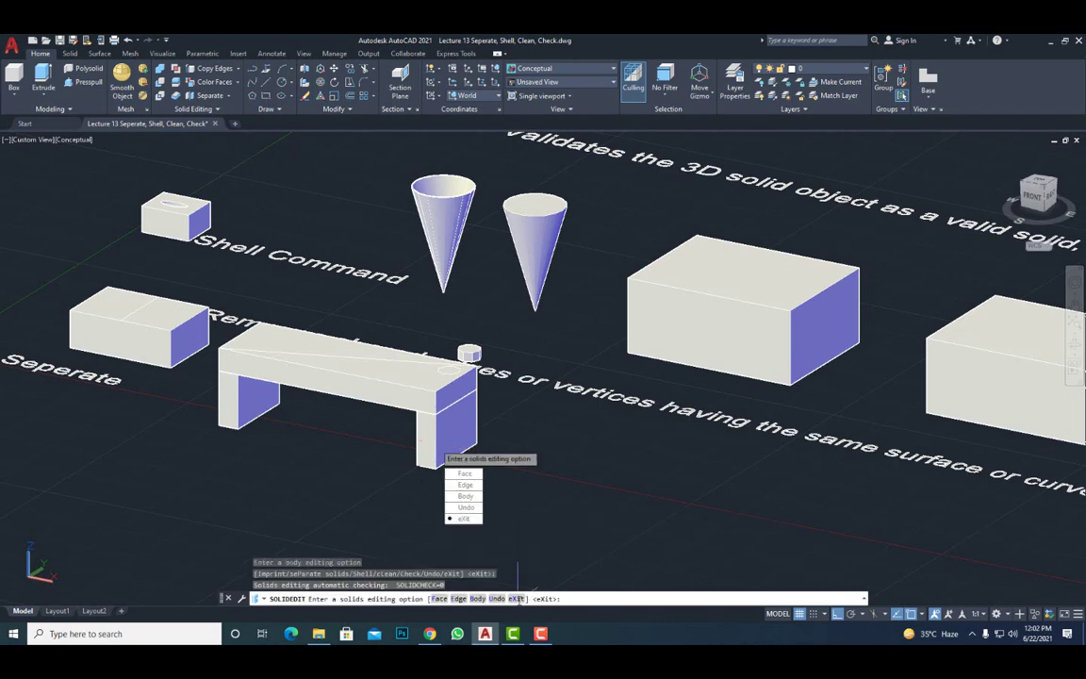
Step: Select each bench leg in turn to check that they are independent solids, and clear the selection
left_click(445, 429)
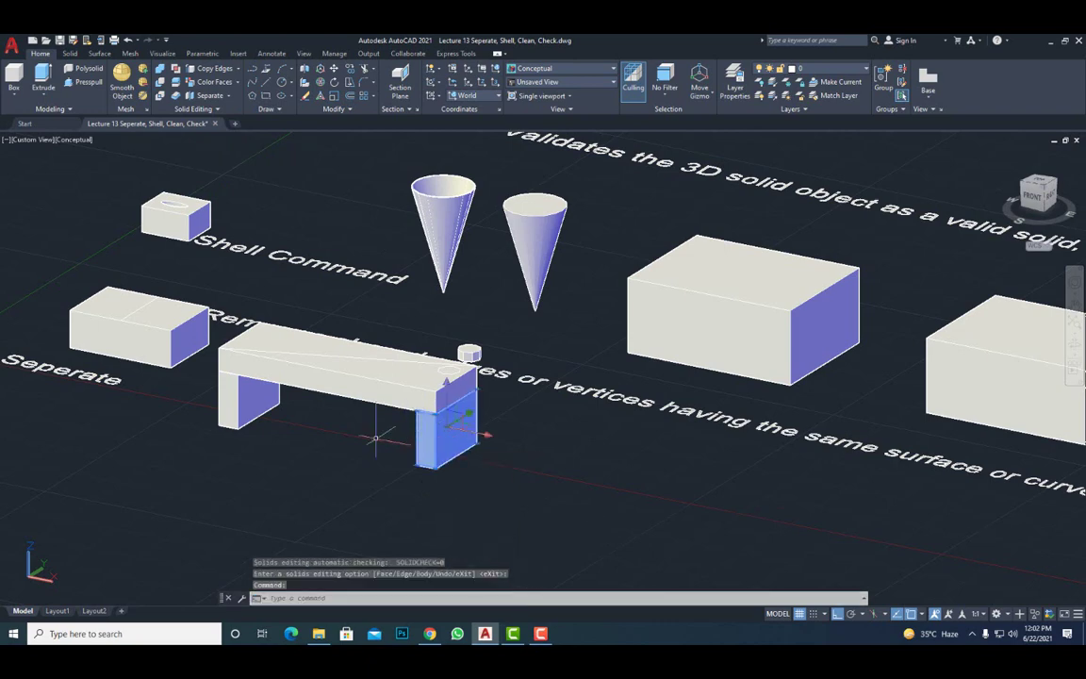
left_click(247, 401)
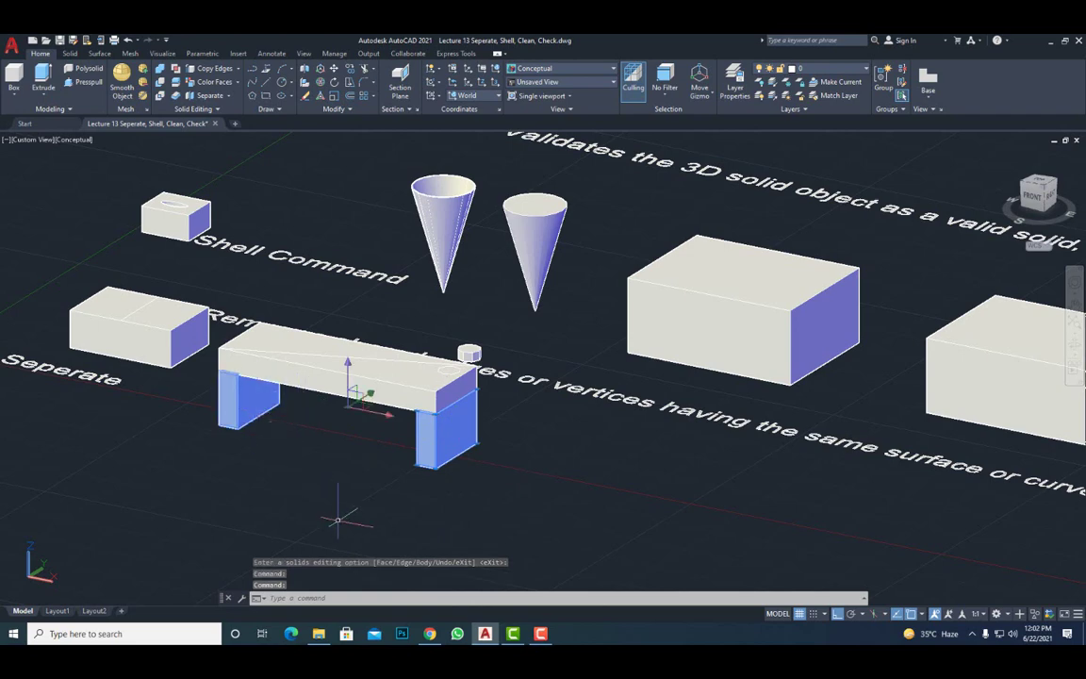
key("Escape")
middle_click_drag(337, 407, 340, 457)
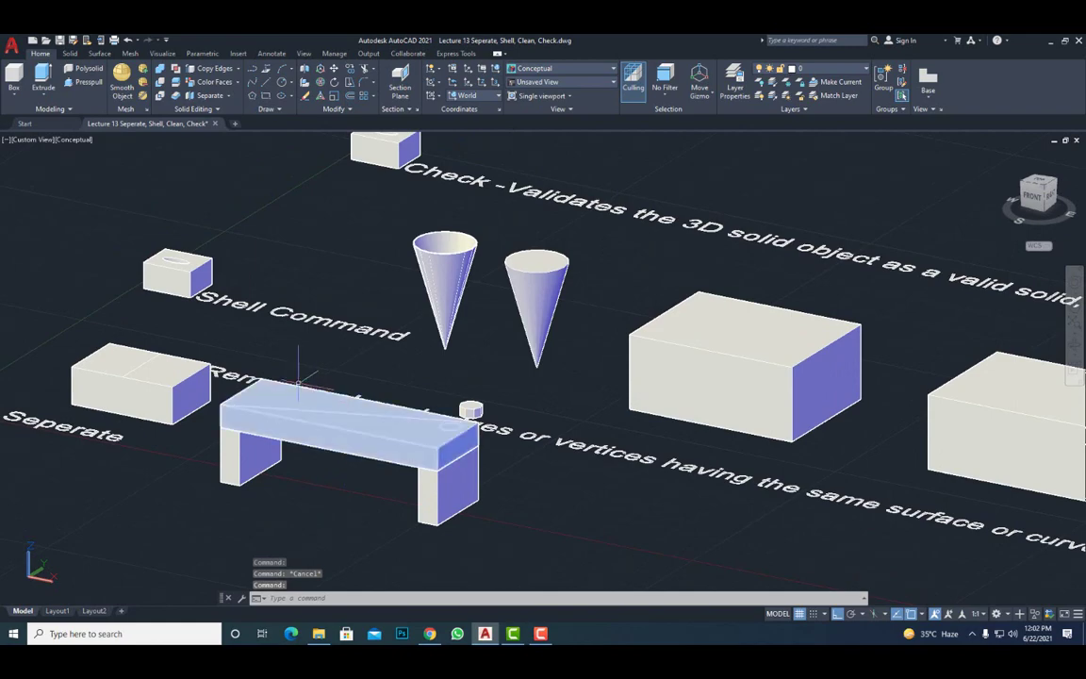
middle_click_drag(254, 325, 283, 325, "shift")
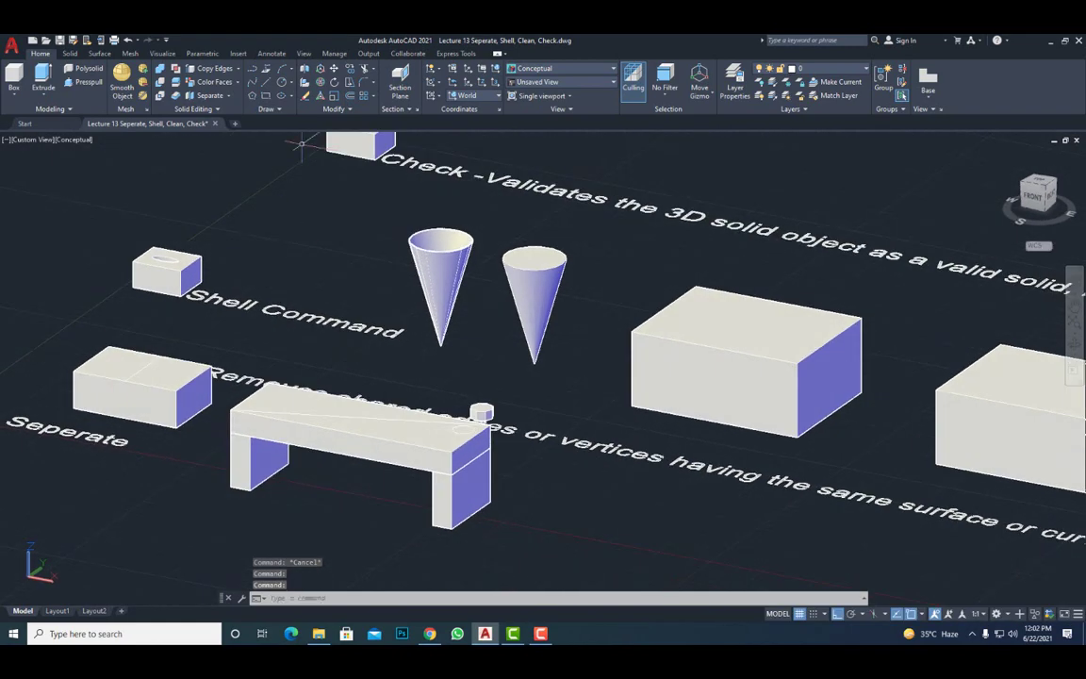
left_click(228, 96)
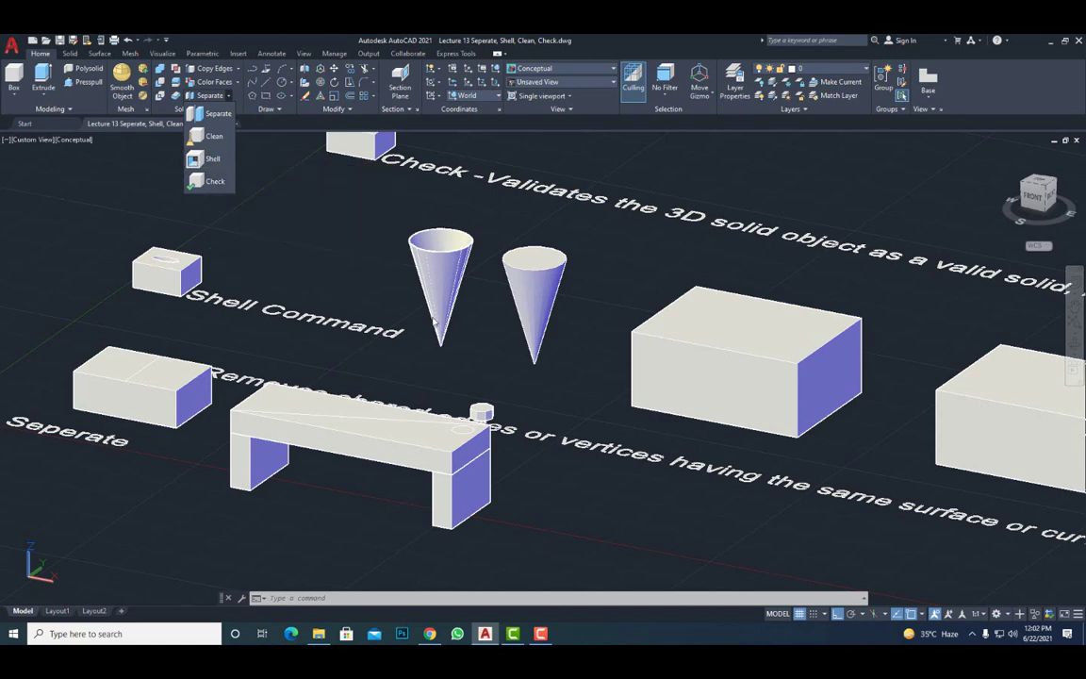
left_click(349, 334)
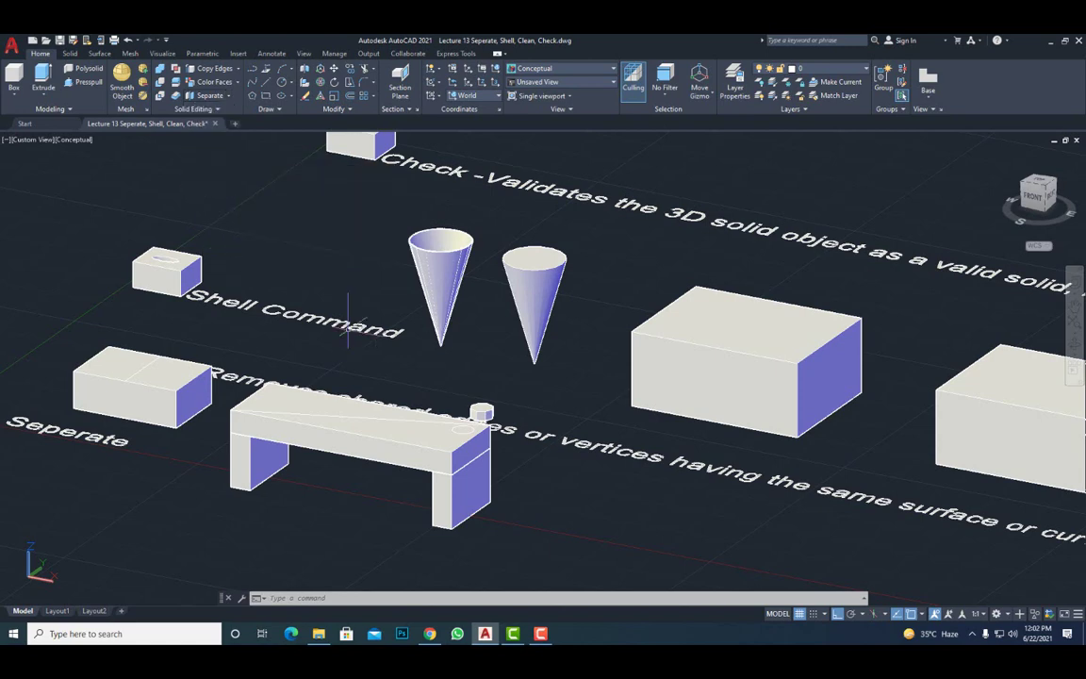
Step: Examine the hollow and solid cones, boxes and cups in the Shell Command row
middle_click_drag(485, 362, 403, 425)
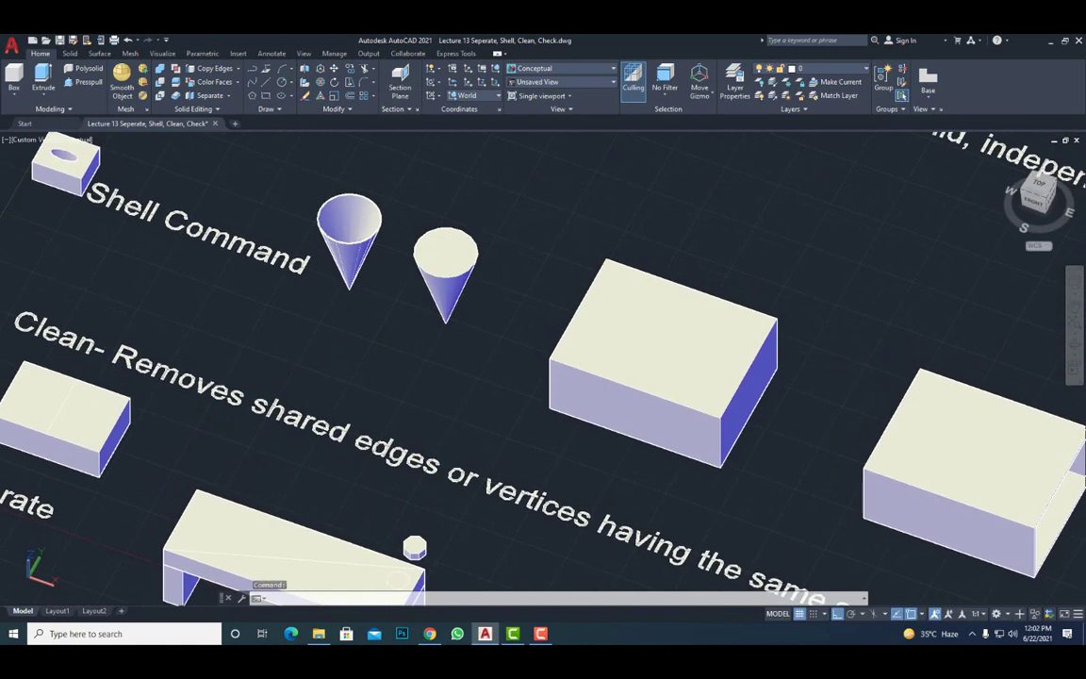
scroll(338, 207, "up", 5)
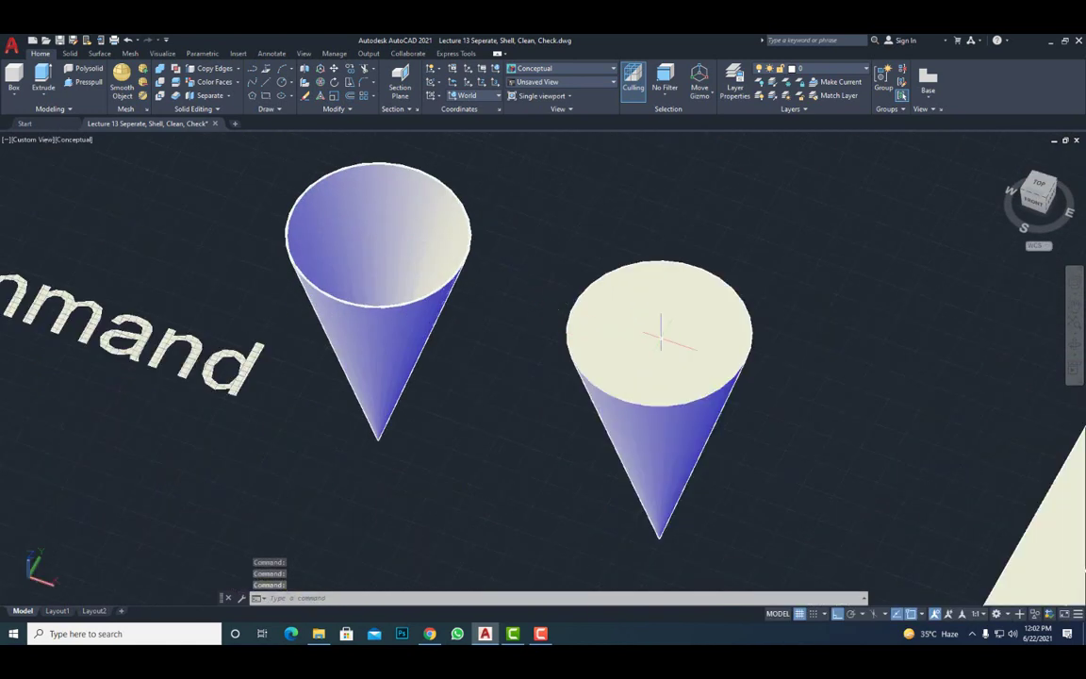
middle_click_drag(380, 247, 407, 298, "shift")
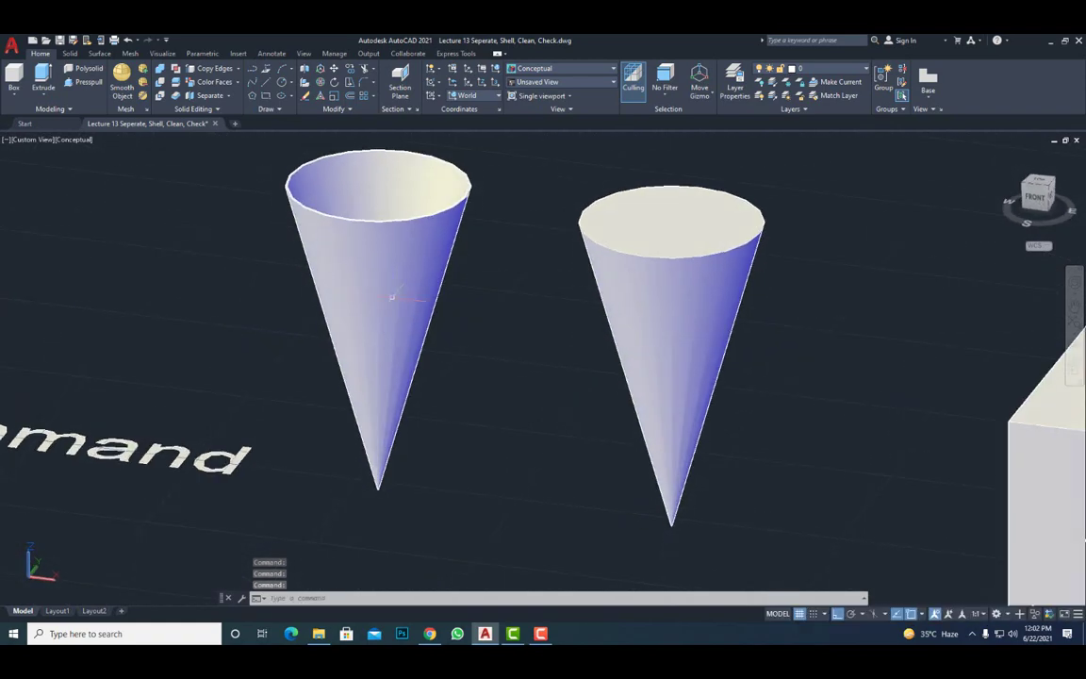
scroll(566, 330, "down", 5)
scroll(625, 357, "up", 4)
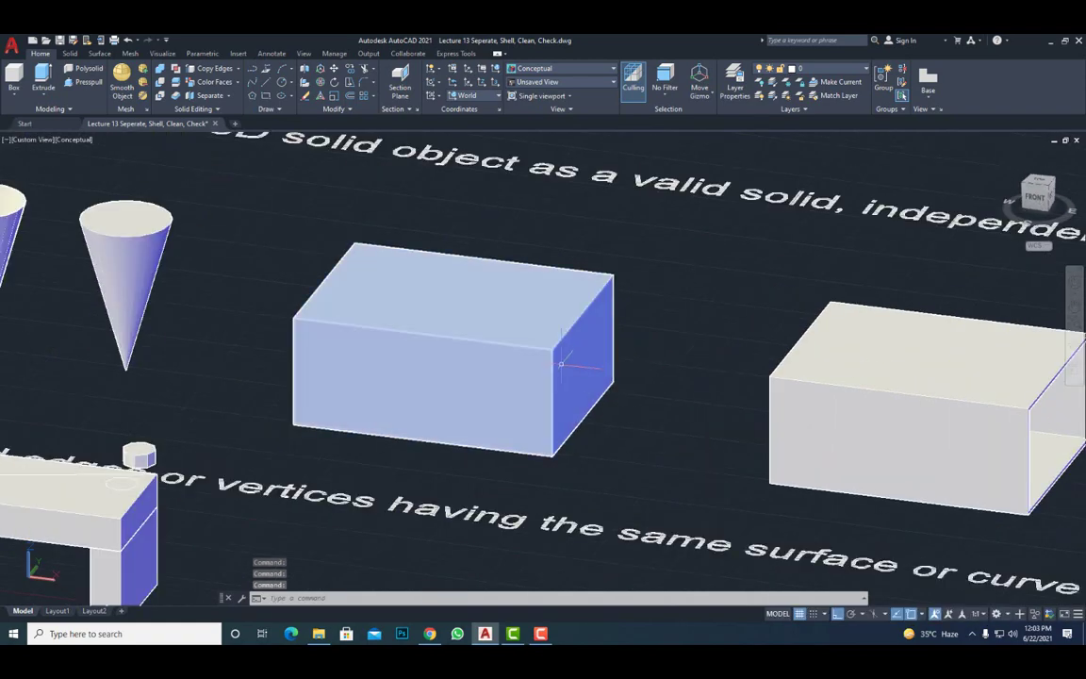
middle_click_drag(744, 416, 836, 349)
scroll(686, 409, "down", 6)
scroll(686, 409, "up", 7)
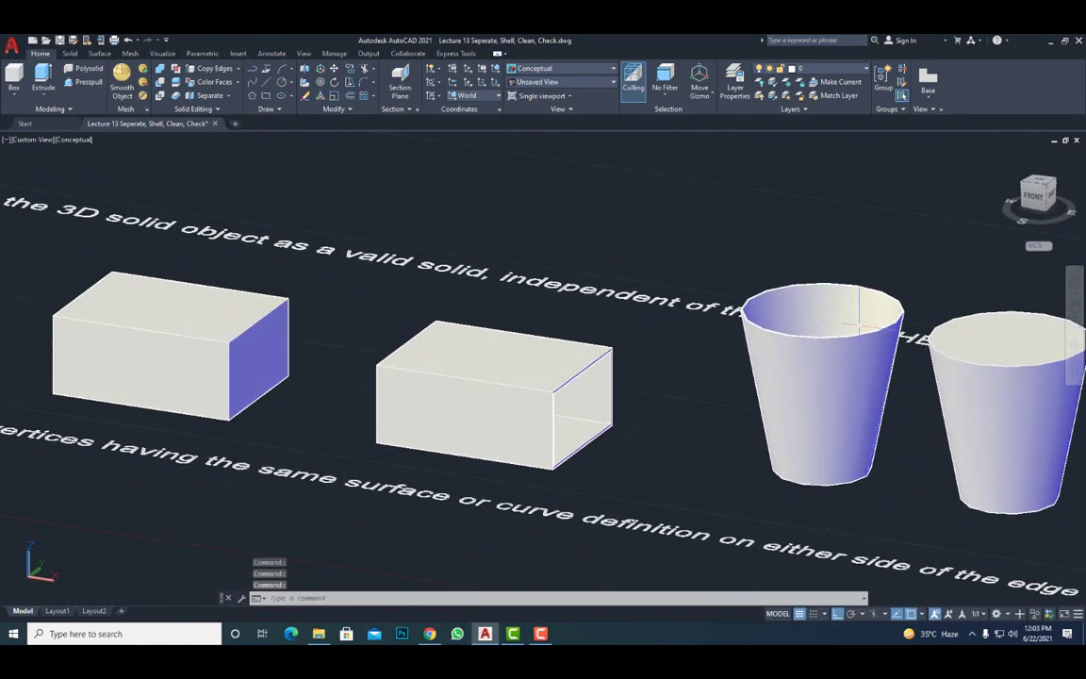
scroll(639, 389, "down", 4)
middle_click_drag(530, 396, 569, 437)
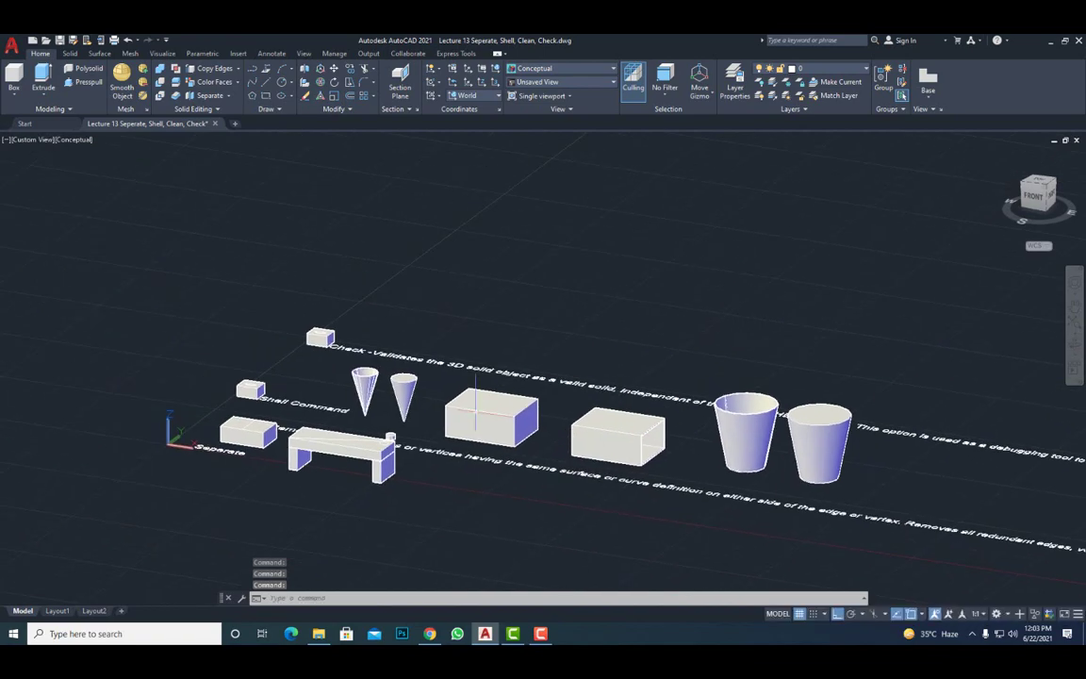
Step: Shell the solid cone beside the hollow one, removing its circular top face and using an offset distance of .20
middle_click_drag(303, 401, 322, 462, "shift")
scroll(386, 372, "up", 5)
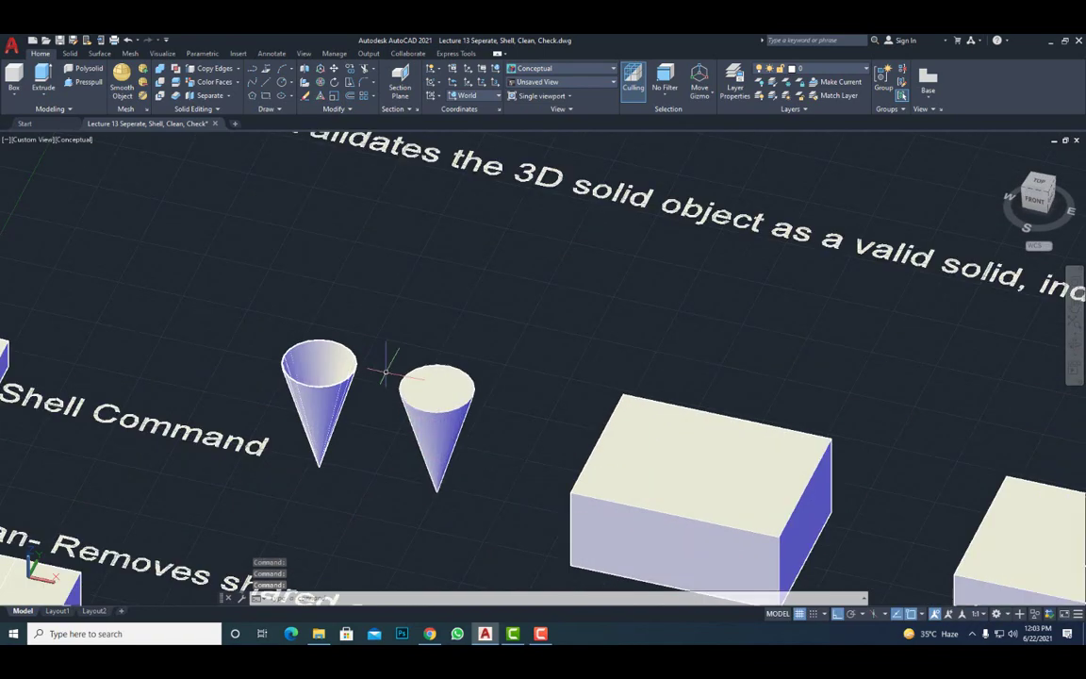
middle_click_drag(444, 424, 592, 420)
scroll(615, 388, "up", 3)
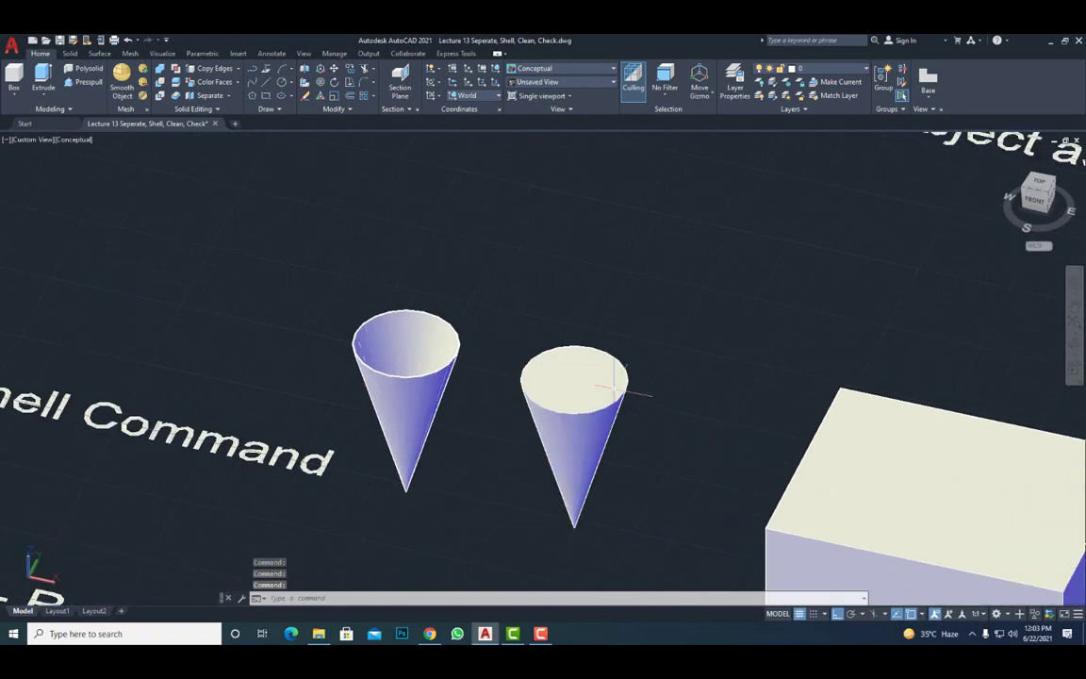
scroll(618, 386, "down", 3)
left_click(230, 97)
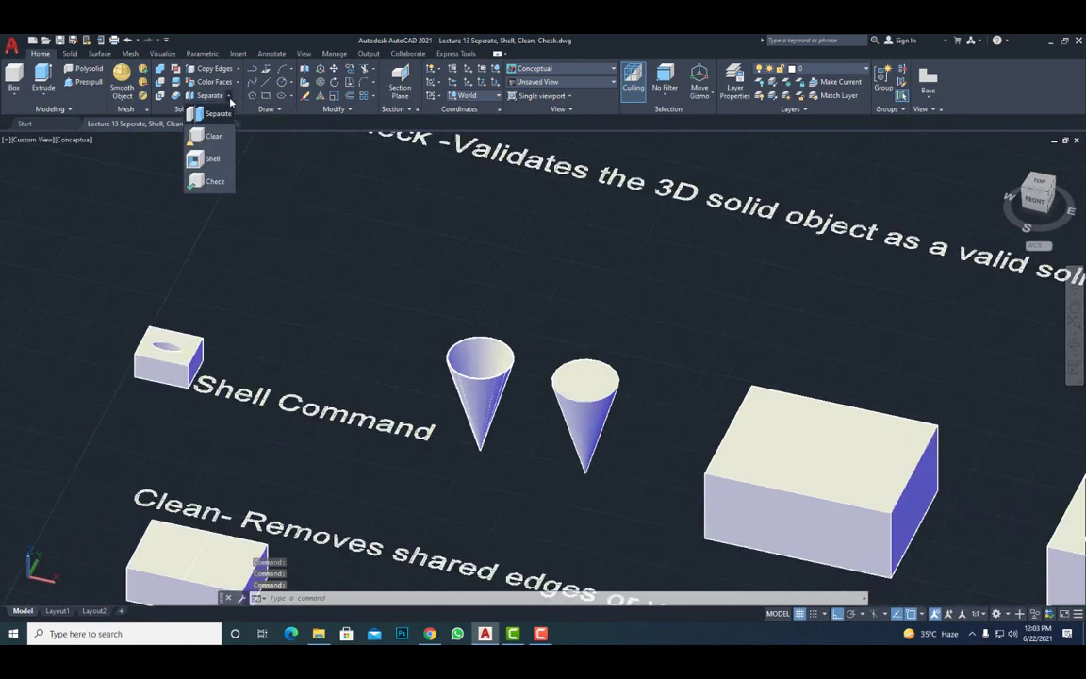
left_click(209, 156)
scroll(594, 358, "up", 2)
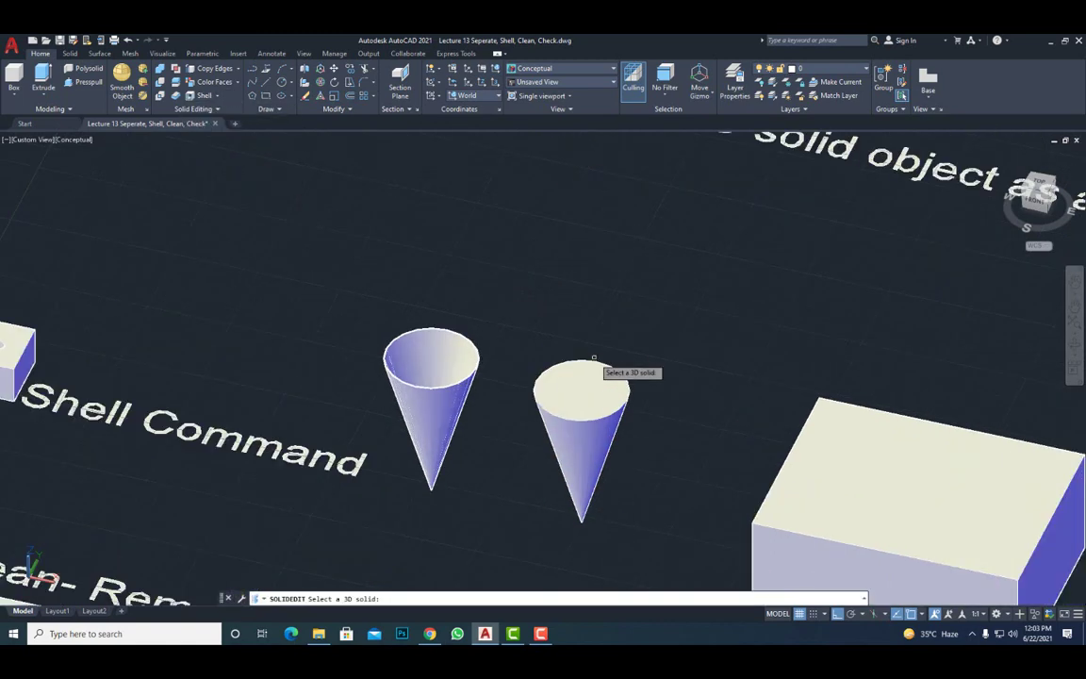
scroll(594, 358, "up", 2)
middle_click_drag(594, 391, 579, 357)
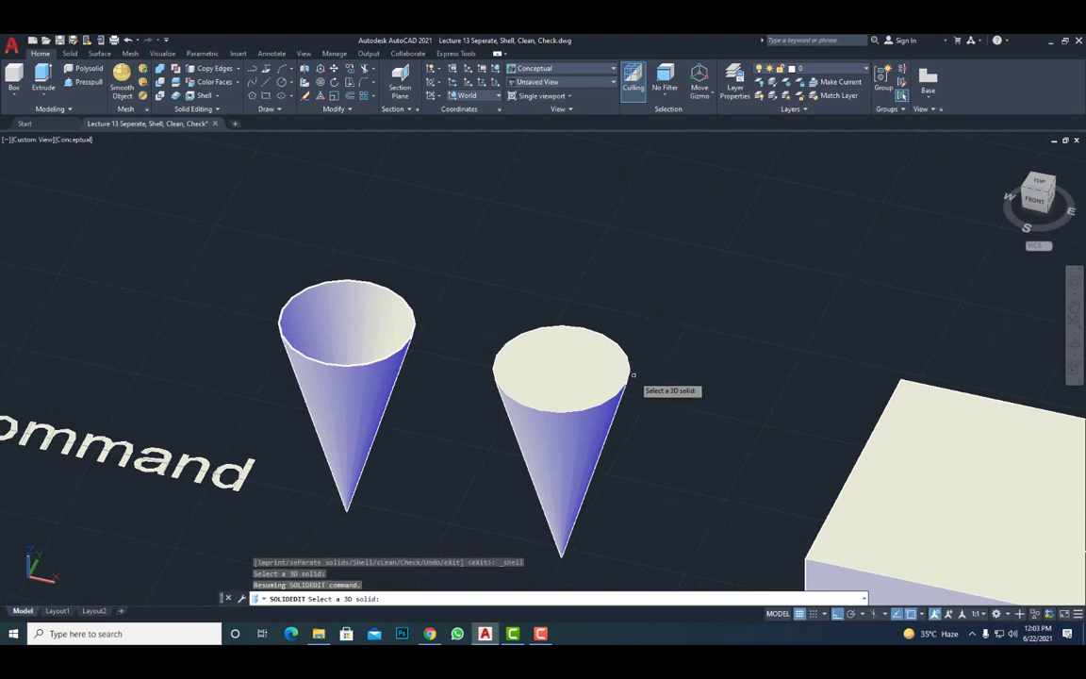
left_click(604, 418)
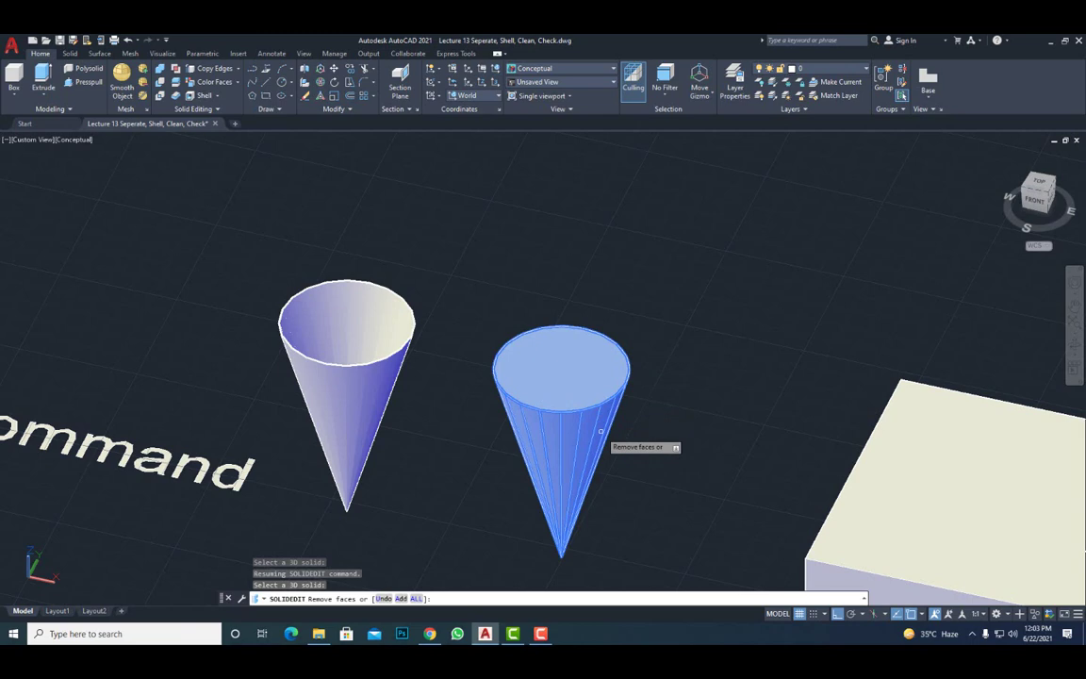
left_click(567, 372)
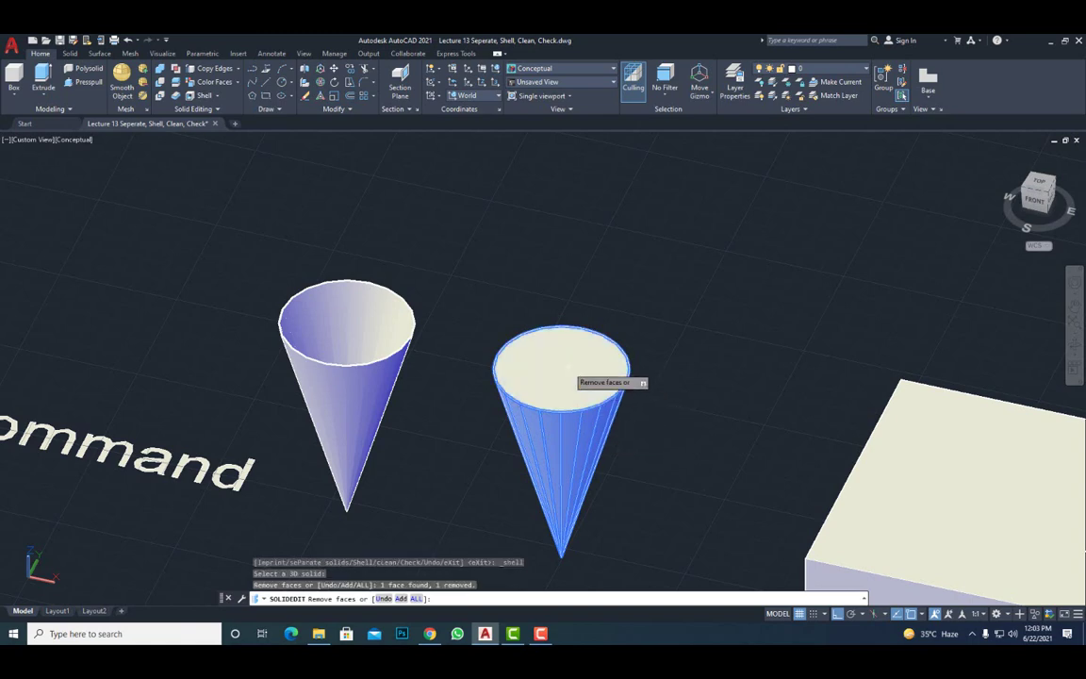
key("Return")
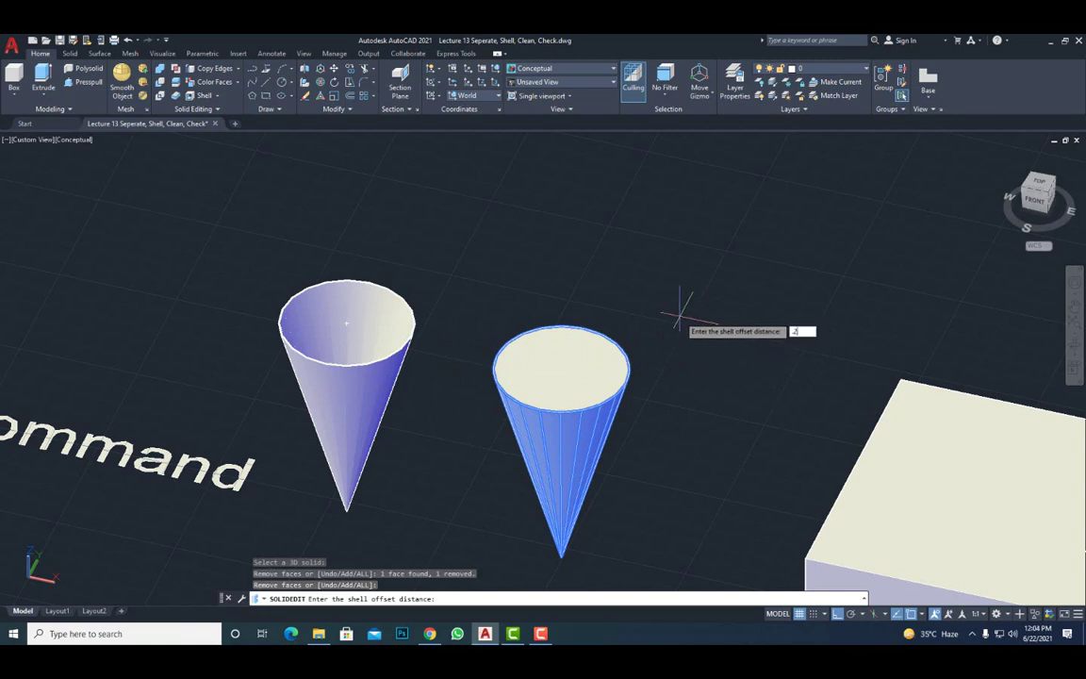
key("Return")
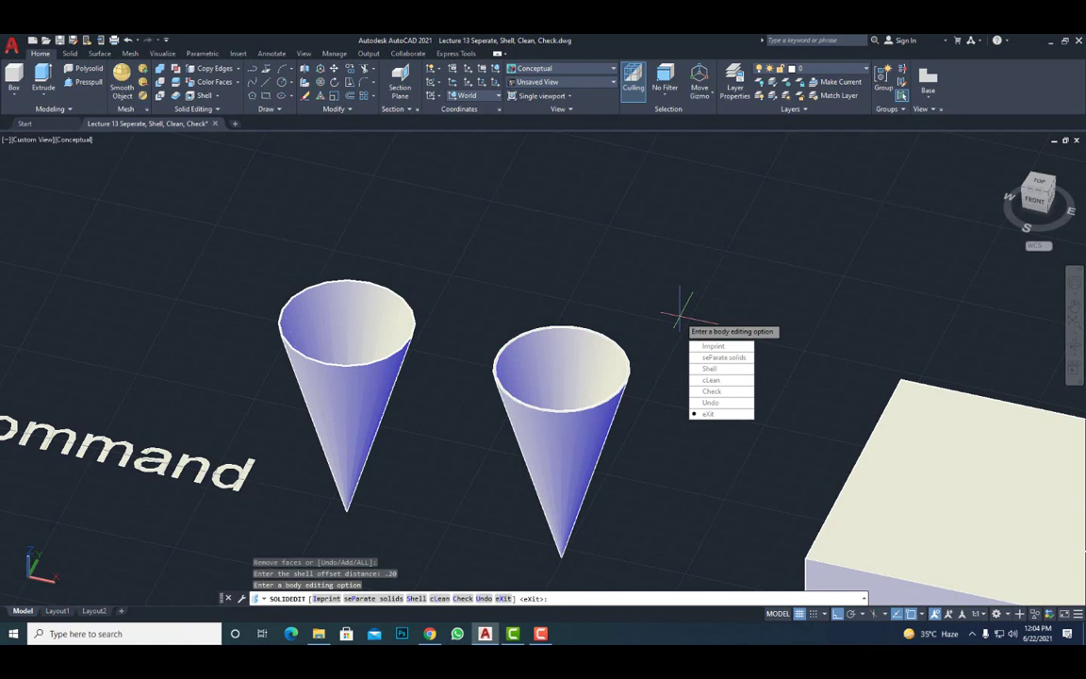
Step: Exit the body editing options and the solid editing command after shelling the cone
left_click(717, 415)
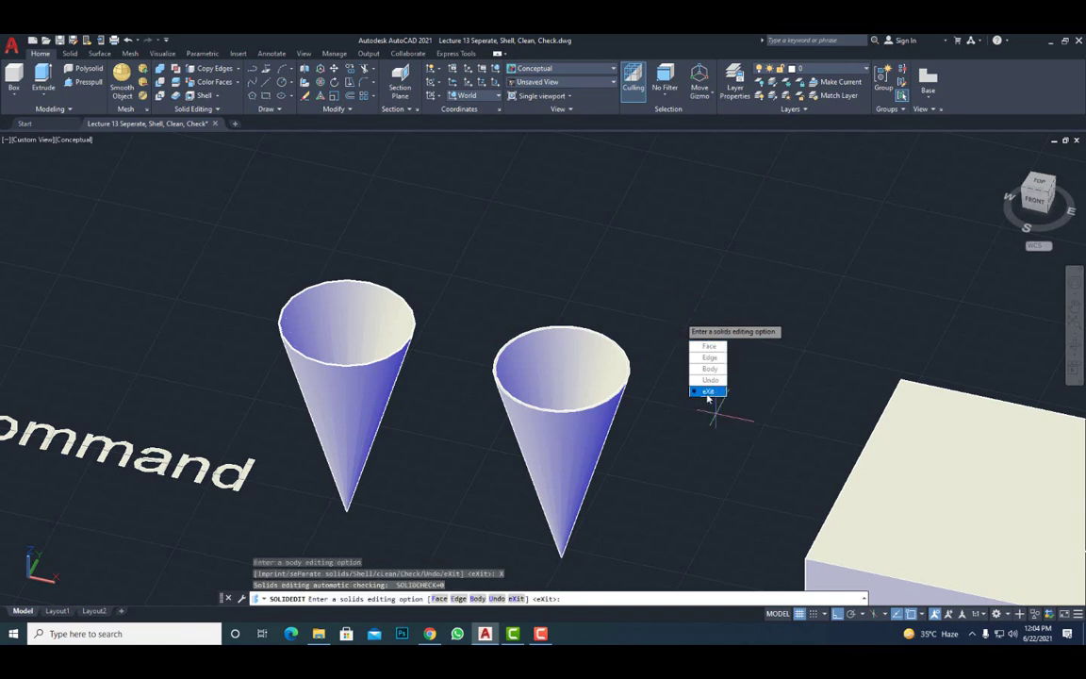
left_click(712, 391)
middle_click_drag(636, 413, 614, 381, "shift")
scroll(614, 381, "down", 6)
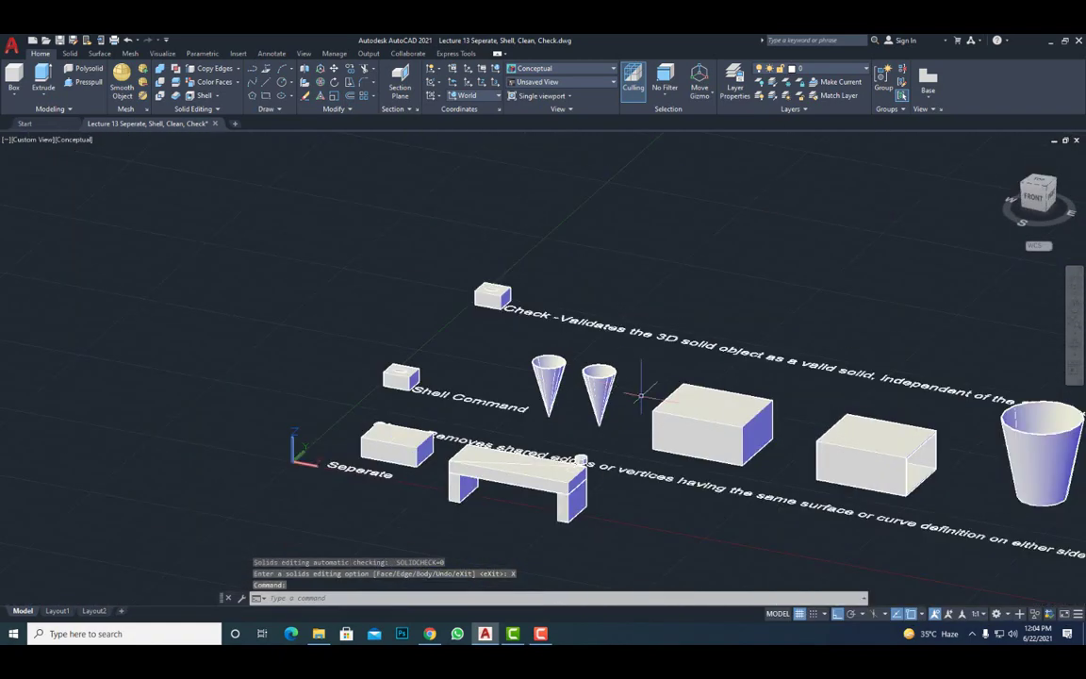
Step: Examine the solid box and the open-ended hollow box beside it in the Shell Command row from several angles
scroll(724, 440, "up", 4)
middle_click_drag(725, 440, 616, 447, "shift")
key("Escape")
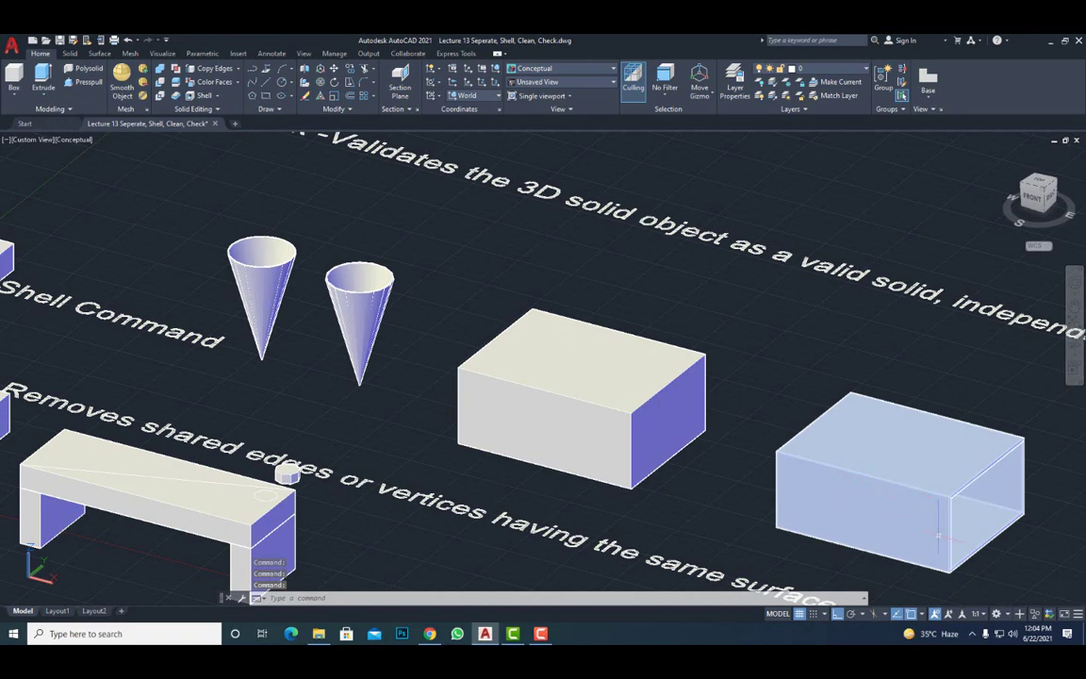
middle_click_drag(941, 533, 727, 369, "shift")
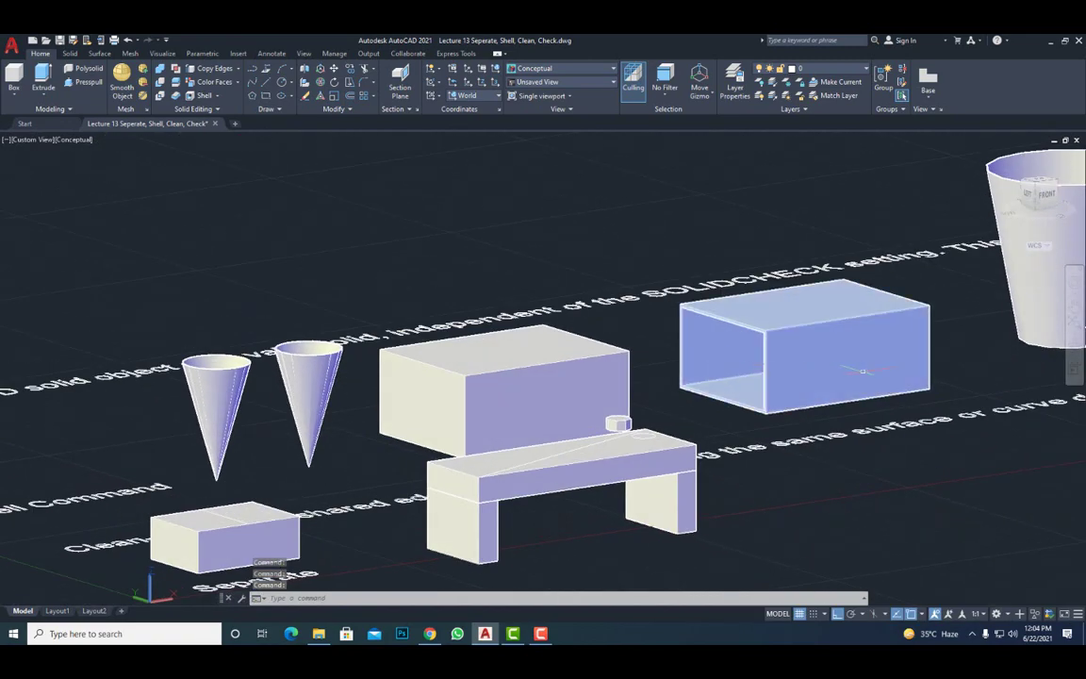
middle_click_drag(863, 372, 720, 400, "shift")
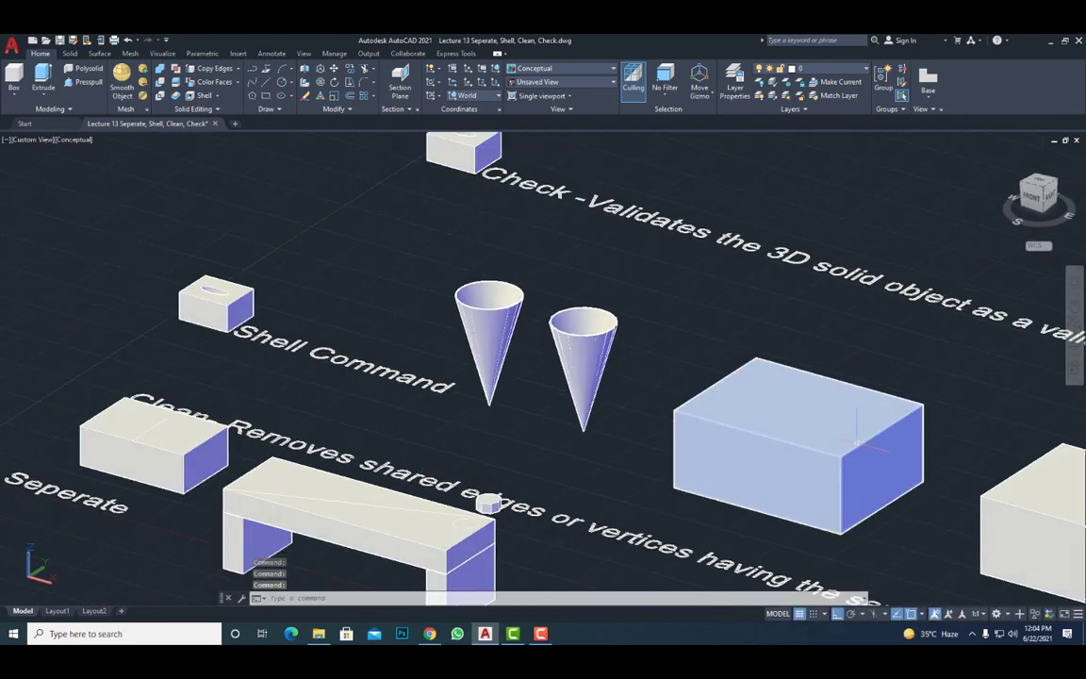
scroll(853, 441, "up", 2)
middle_click_drag(853, 441, 708, 429)
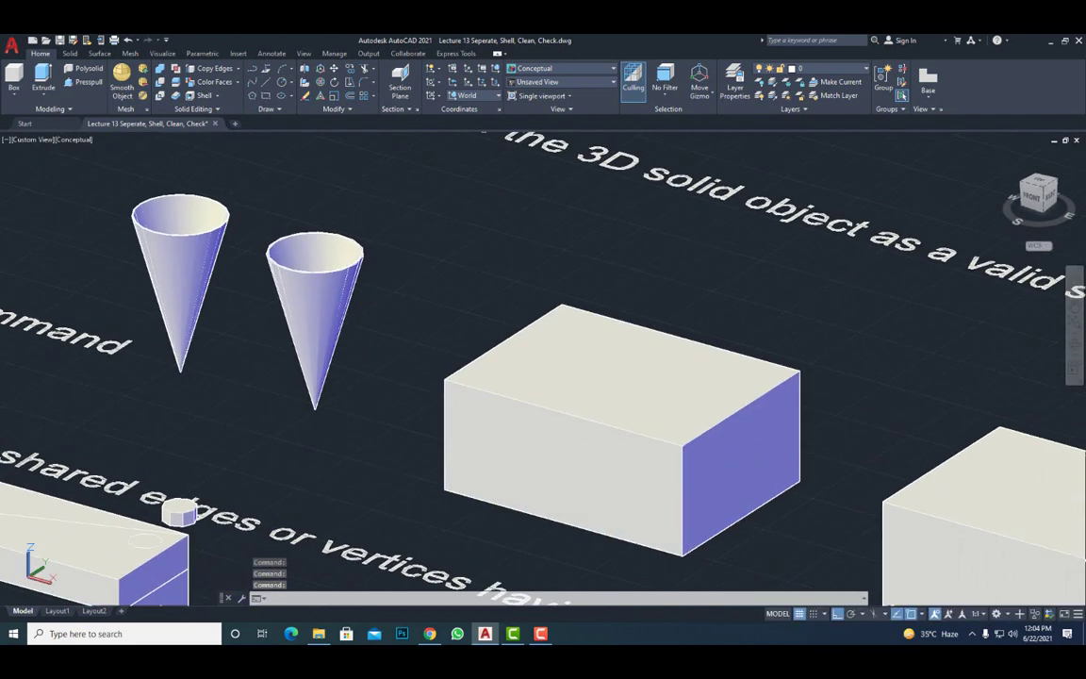
Step: Shell the solid box beside the cones, removing its two opposite end faces with an offset distance of .50, and exit solid editing
left_click(205, 97)
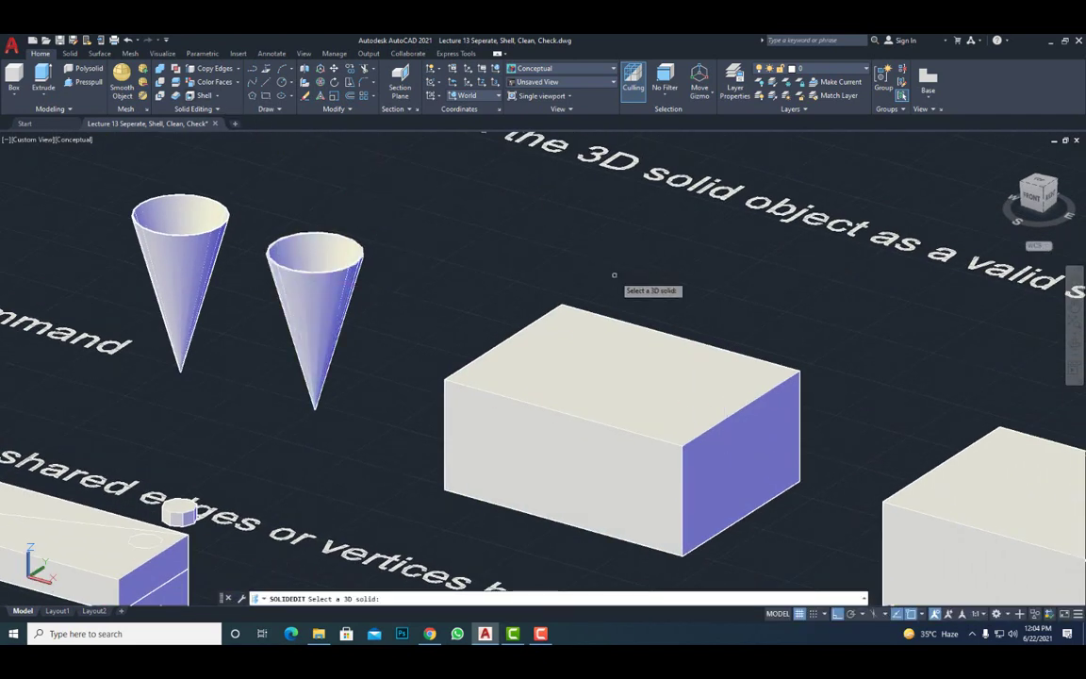
left_click(570, 396)
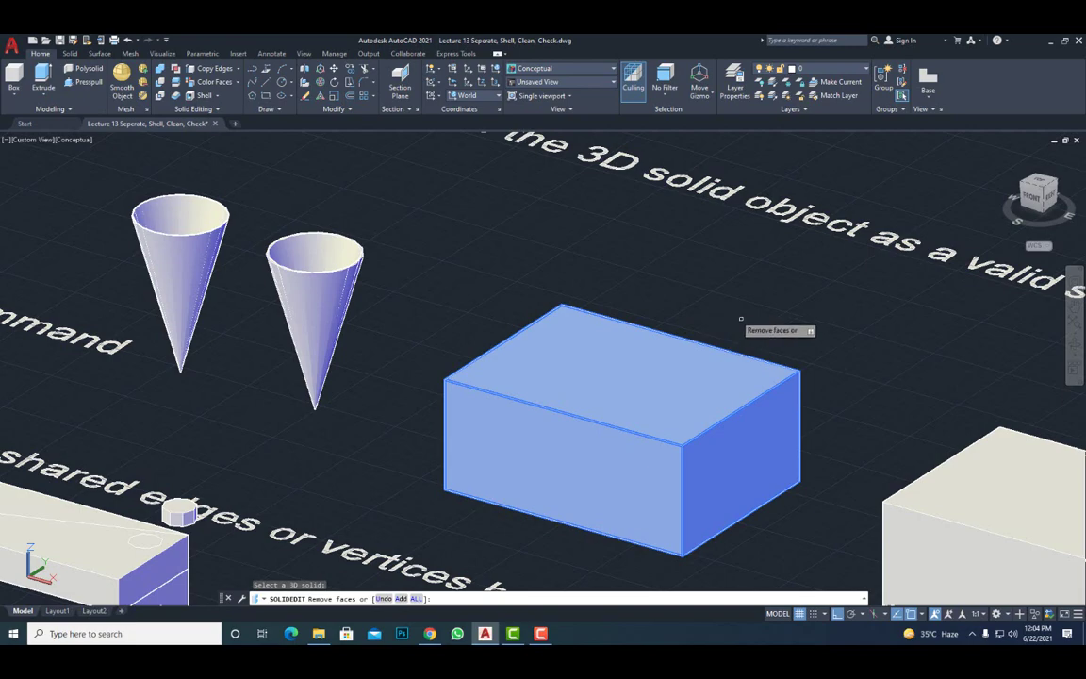
left_click(741, 459)
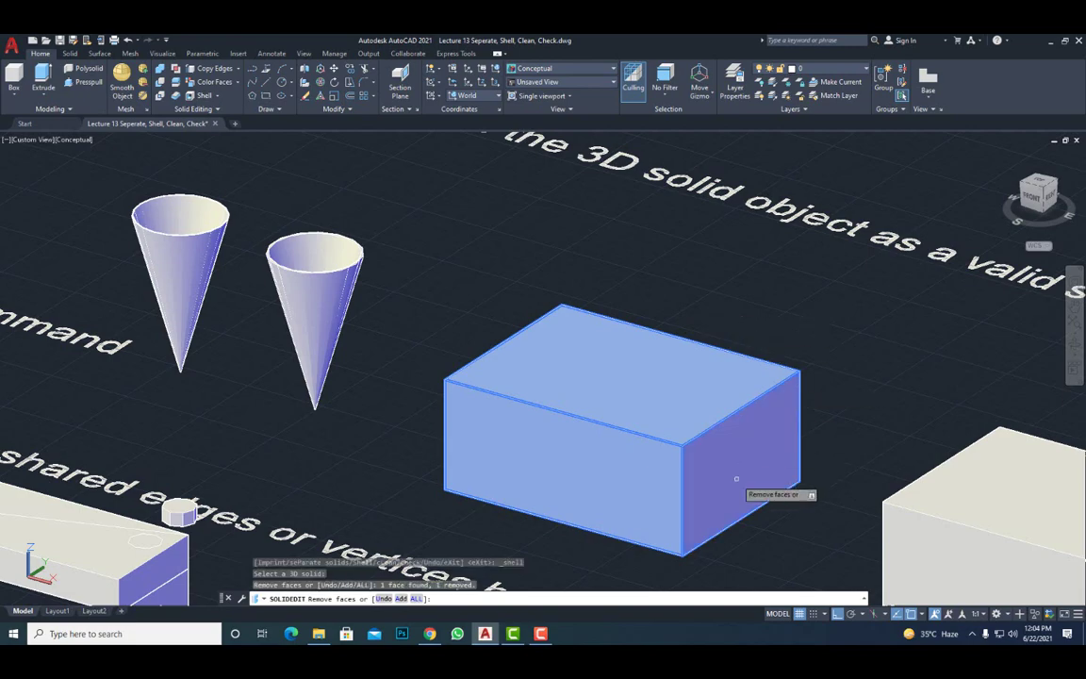
middle_click_drag(563, 489, 723, 480, "shift")
left_click(342, 376)
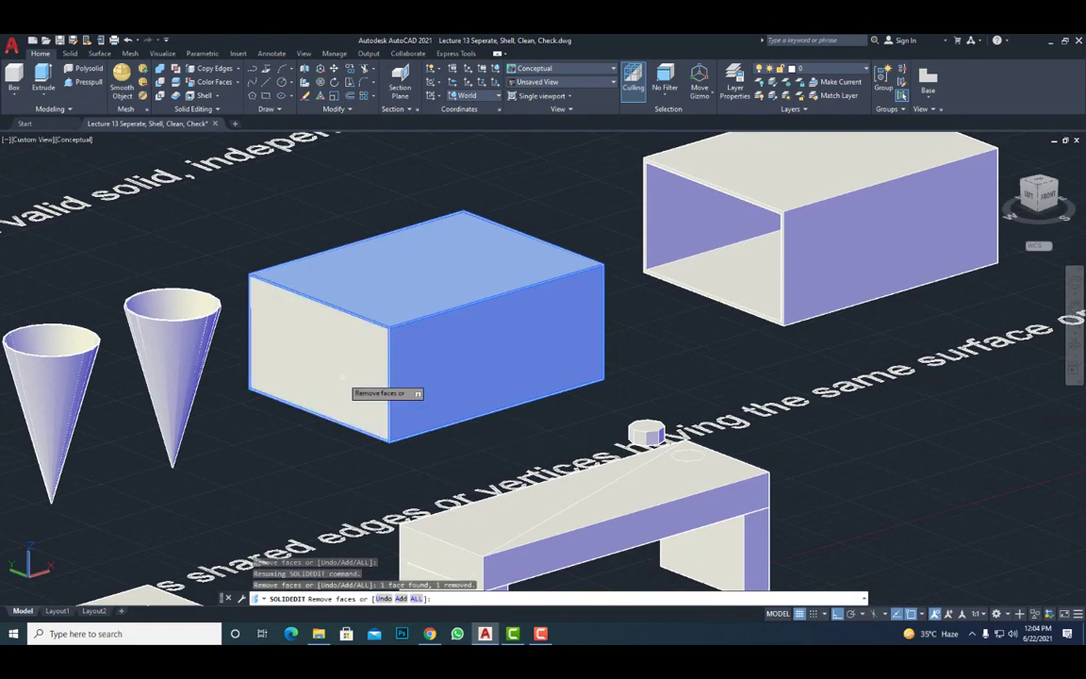
middle_click_drag(651, 436, 411, 440, "shift")
middle_click_drag(714, 428, 453, 403)
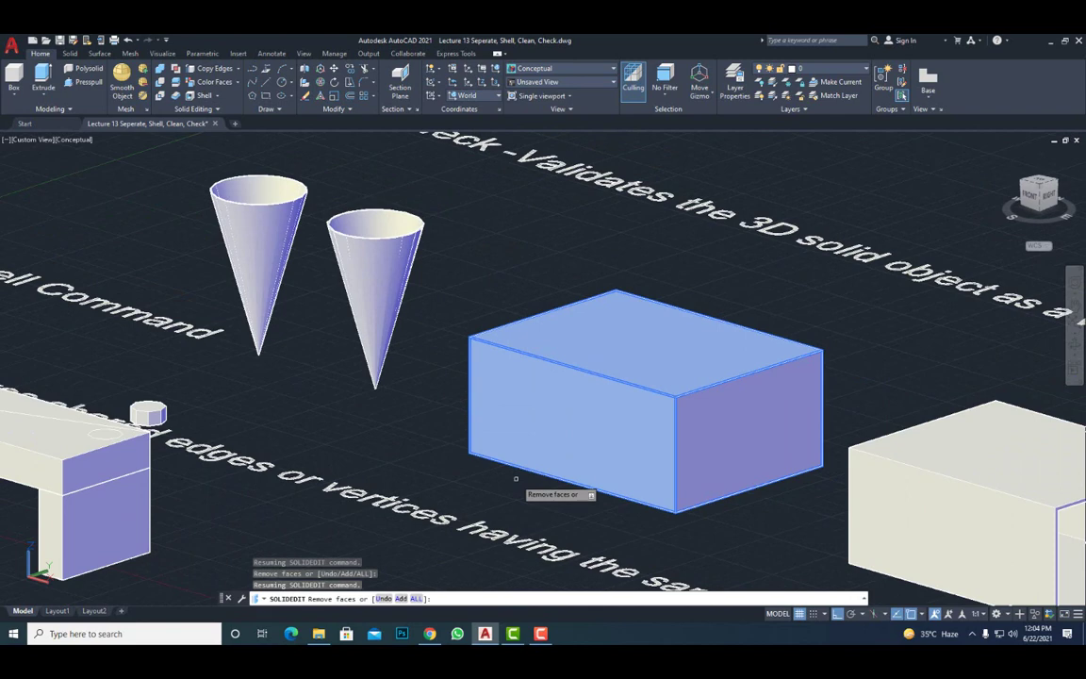
key("Return")
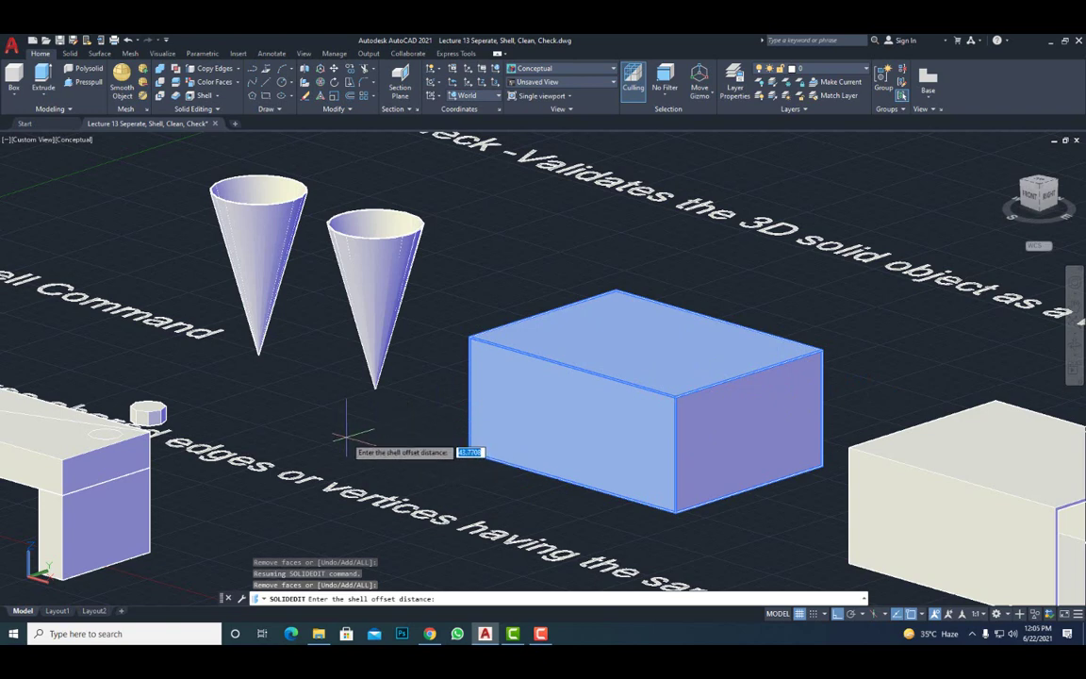
type("1")
key("Return")
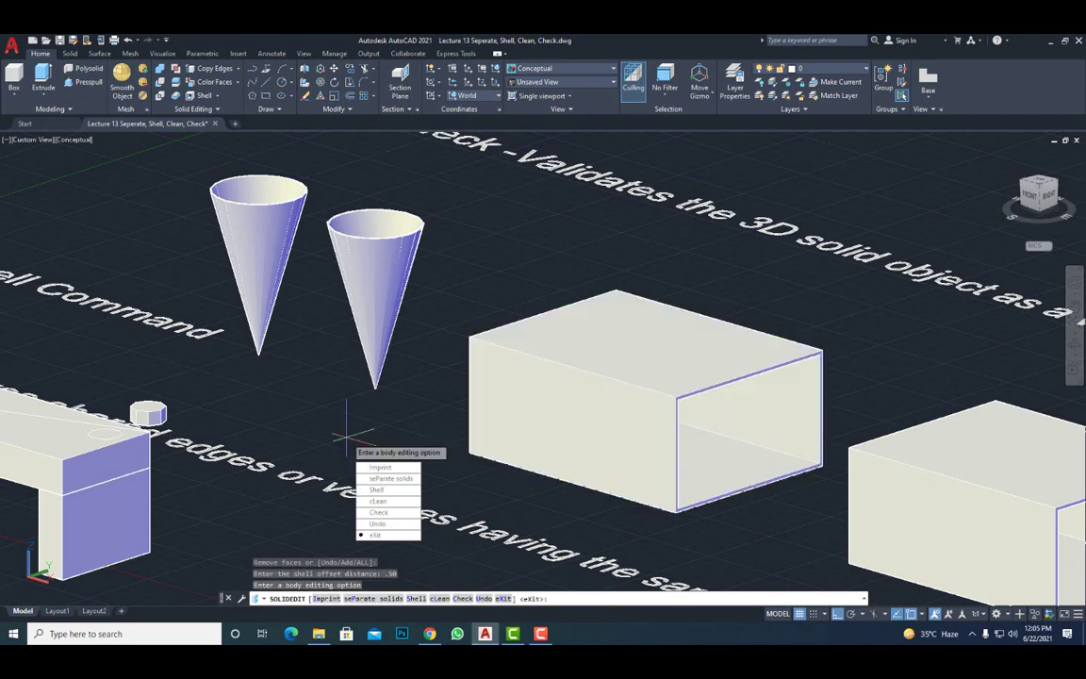
key("Return")
key("Return")
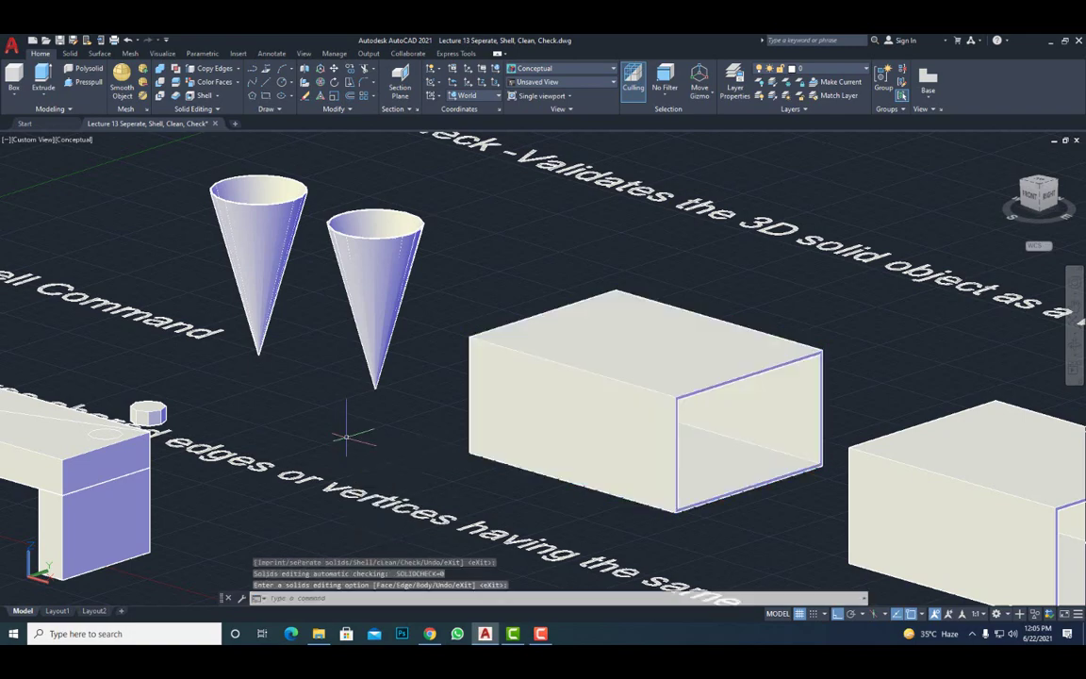
Step: Examine the hollow cup and the solid cup at the far end of the Shell Command row
middle_click_drag(459, 380, 657, 424, "shift")
scroll(773, 453, "down", 4)
mouse_move(738, 435)
middle_mouse_down("shift")
mouse_move(727, 420)
mouse_move(729, 429)
middle_mouse_up("shift")
middle_click_drag(995, 450, 687, 446)
scroll(766, 443, "up", 3)
scroll(672, 418, "down", 2)
key("Escape")
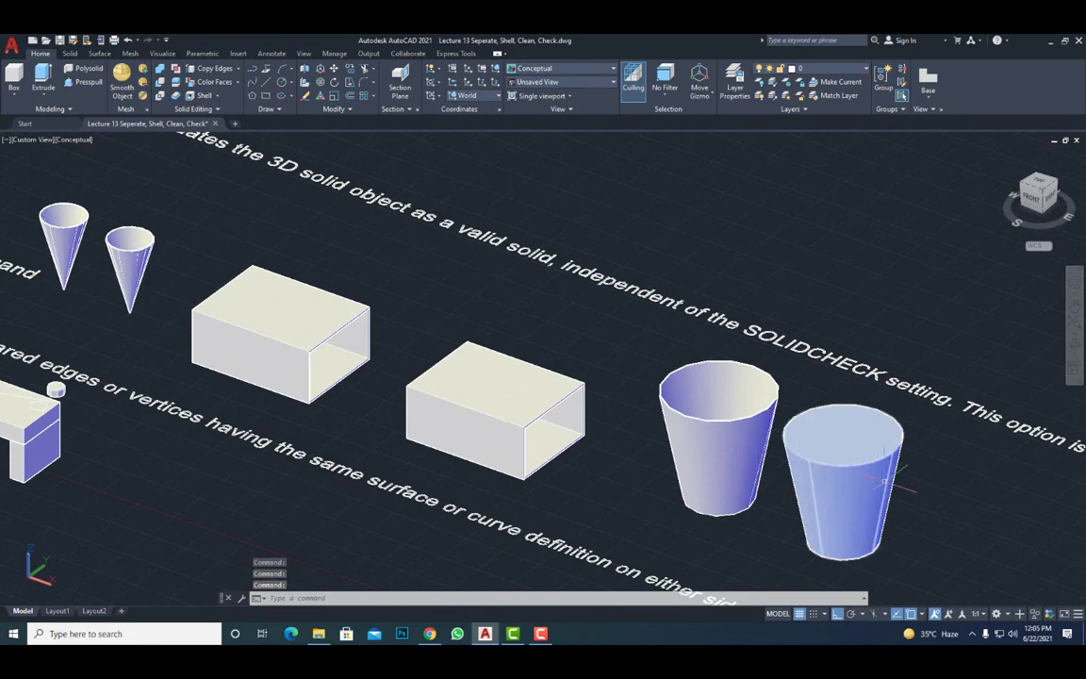
scroll(794, 434, "up", 3)
scroll(793, 431, "down", 2)
middle_click_drag(790, 429, 555, 407, "shift")
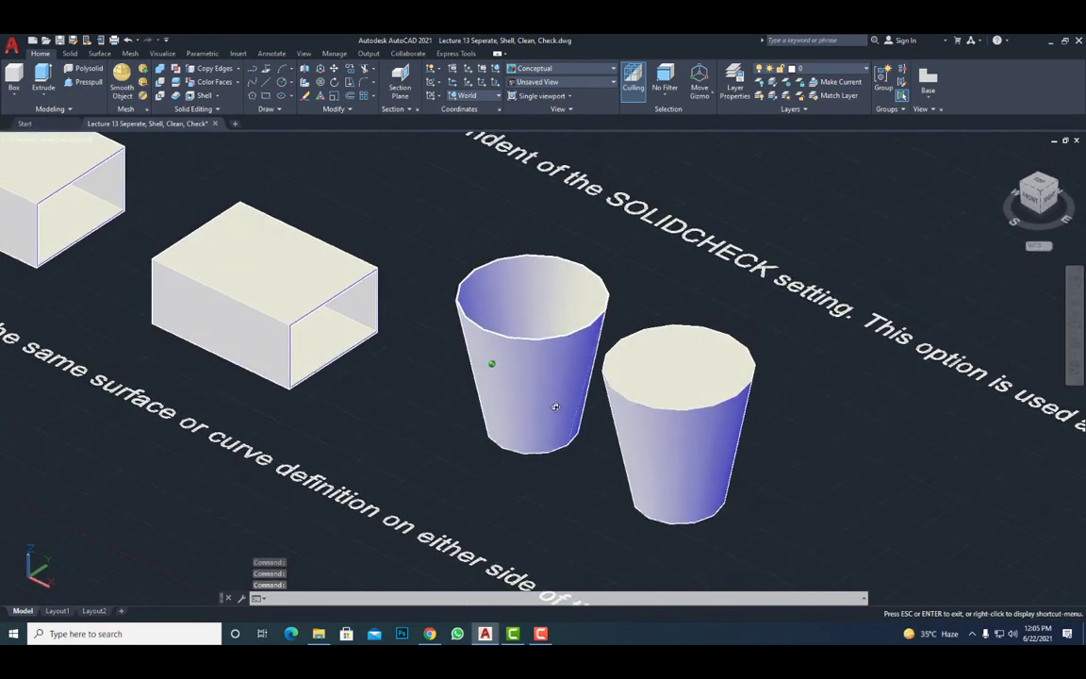
middle_click_drag(616, 437, 572, 465, "shift")
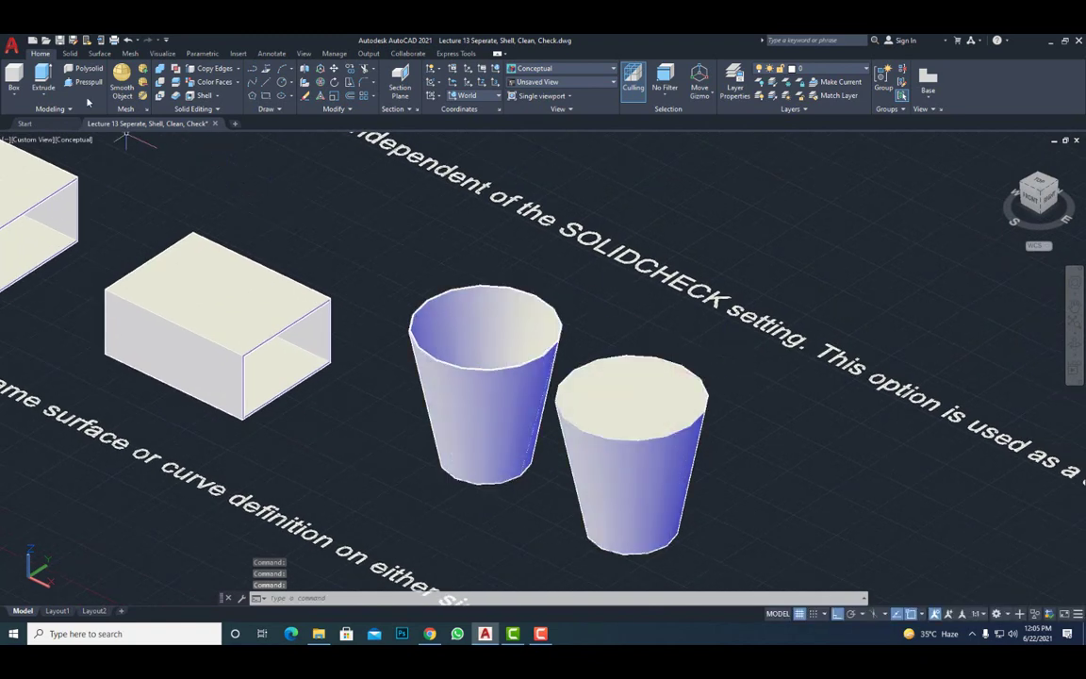
Step: Shell the solid cup, removing its circular top face with an offset distance of .20, and exit solid editing
left_click(189, 95)
left_click(646, 402)
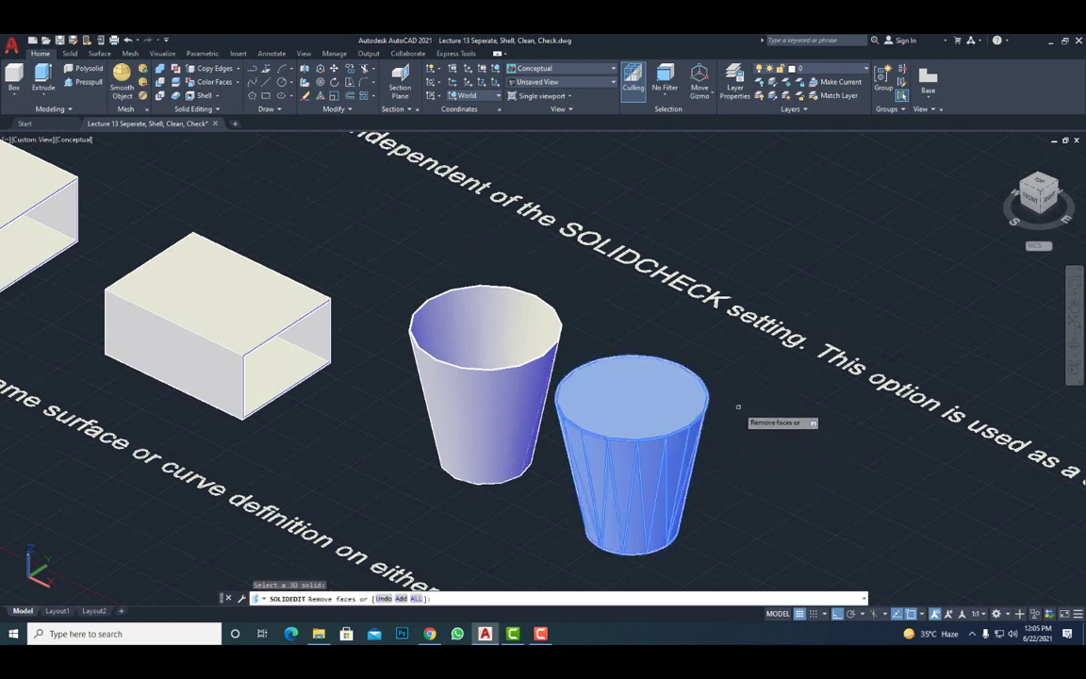
left_click(628, 392)
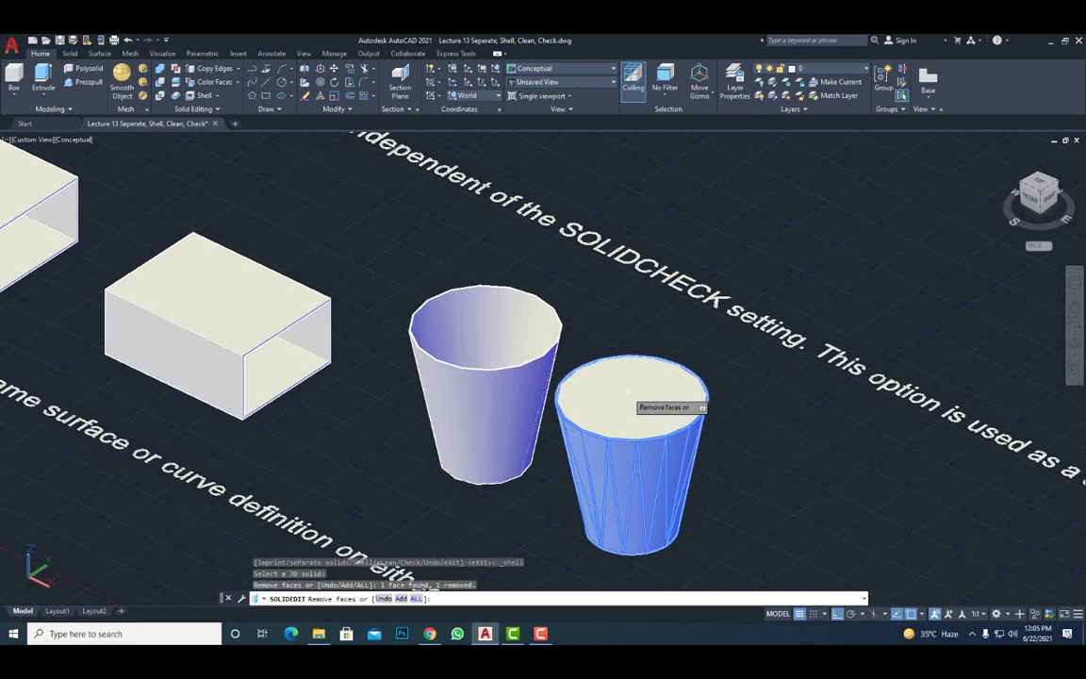
key("Return")
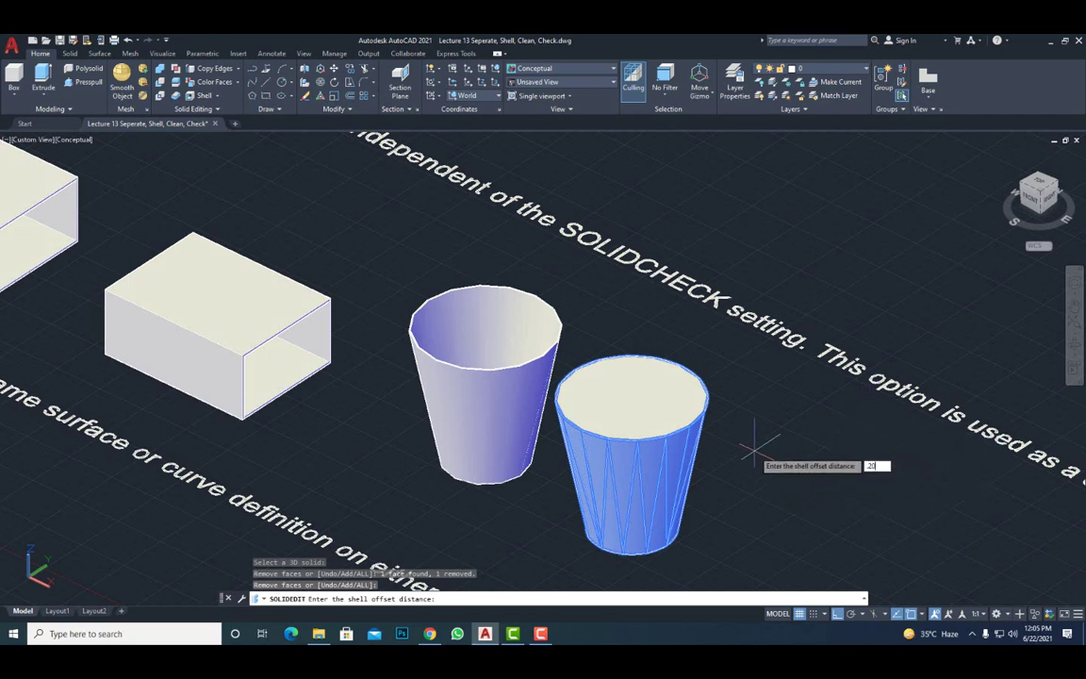
type("20")
key("Return")
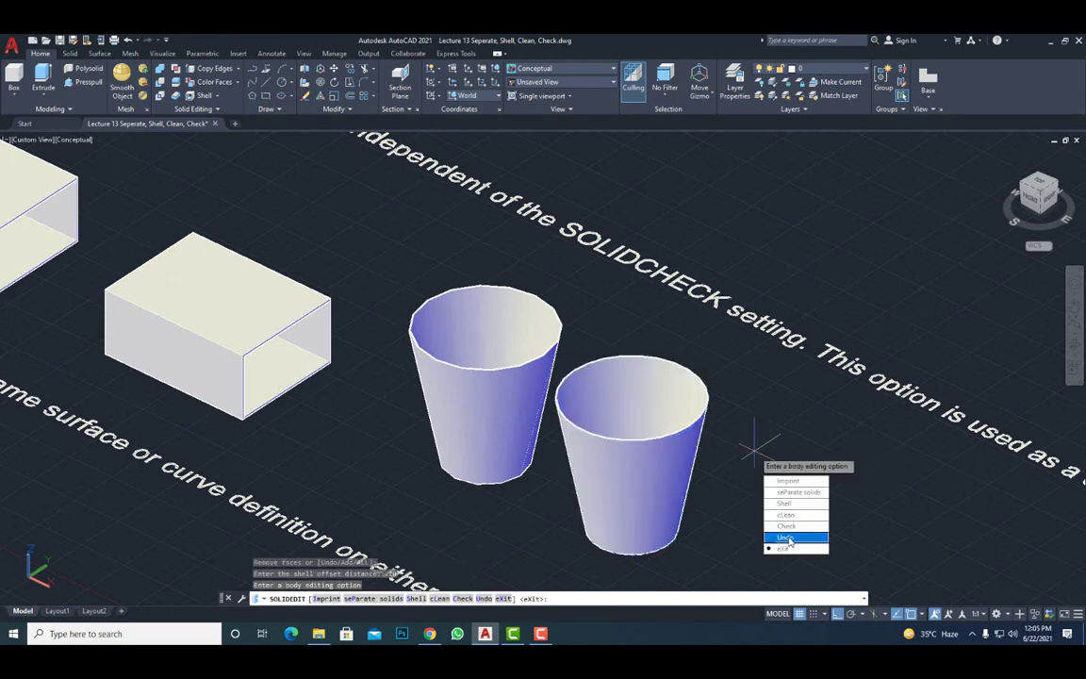
key("Return")
key("Return")
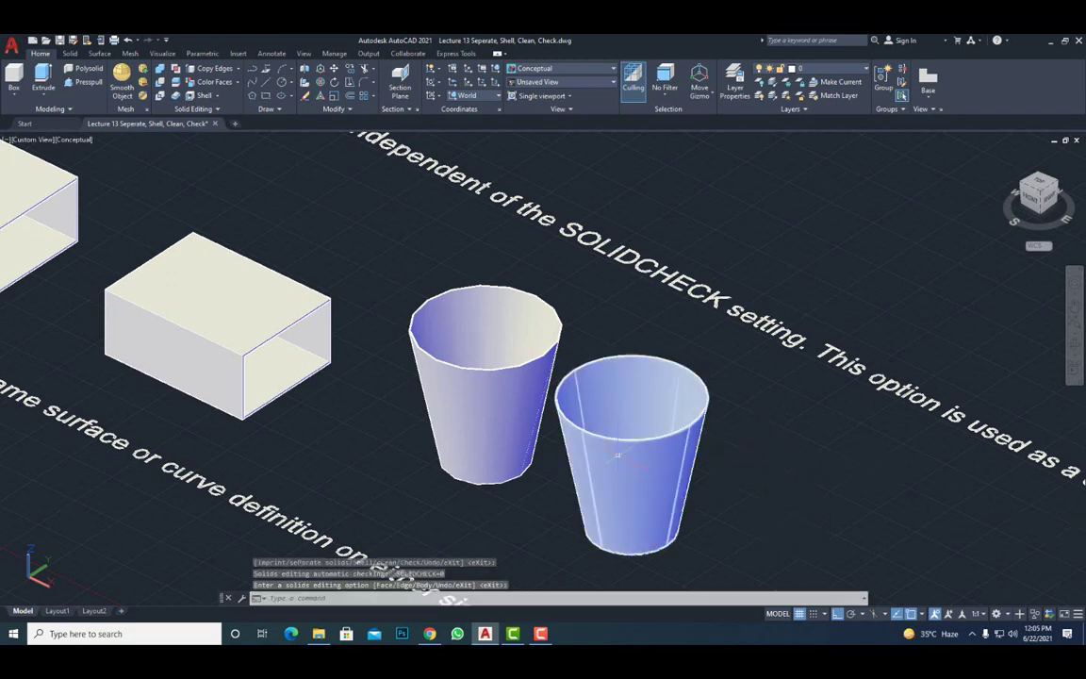
Step: Review the shelled solids, and examine the Clean row's box and the line across its top face
mouse_move(590, 457)
middle_mouse_down("shift")
mouse_move(732, 458)
mouse_move(679, 417)
mouse_move(608, 443)
middle_mouse_up("shift")
scroll(608, 440, "down", 6)
middle_click_drag(564, 387, 582, 389)
scroll(367, 382, "up", 10)
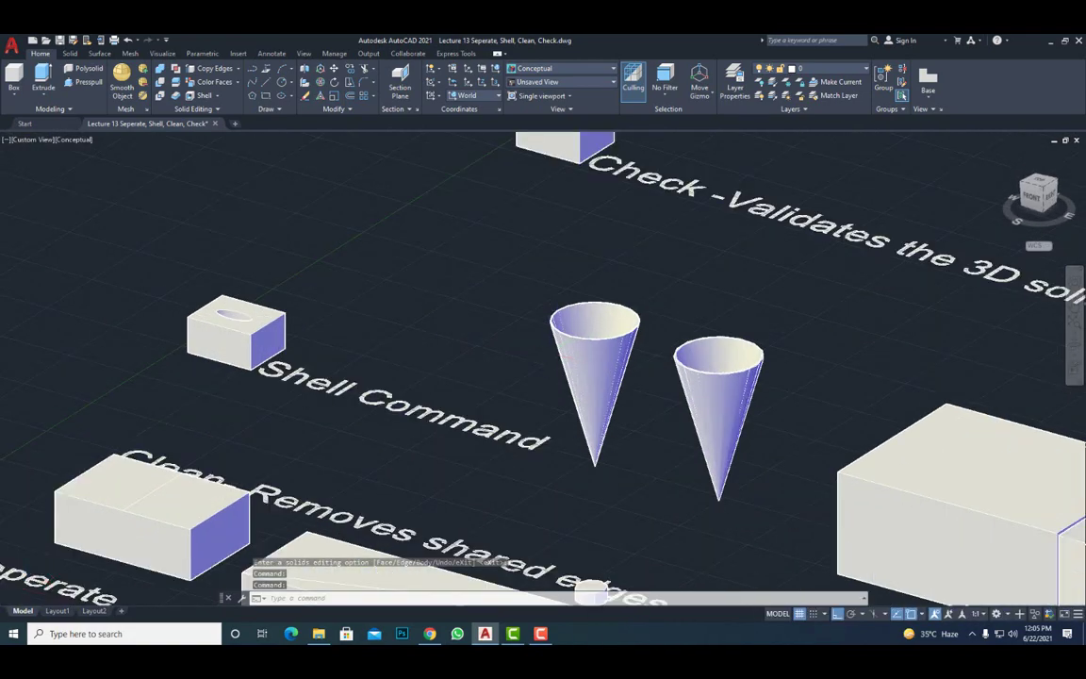
scroll(409, 387, "down", 3)
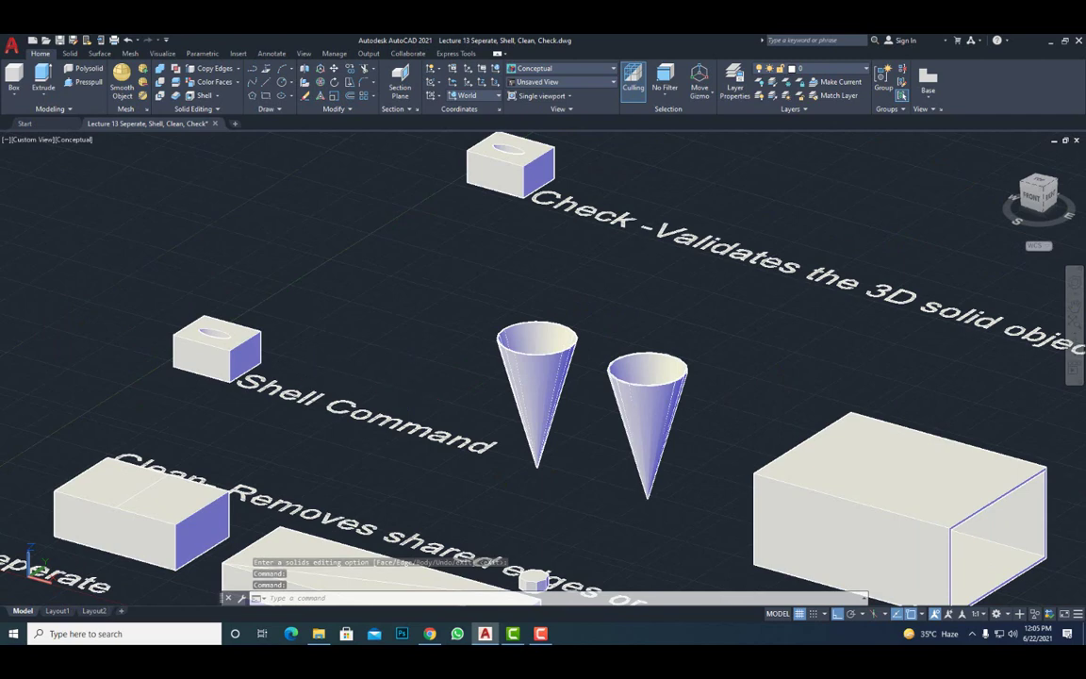
middle_click_drag(300, 388, 242, 408)
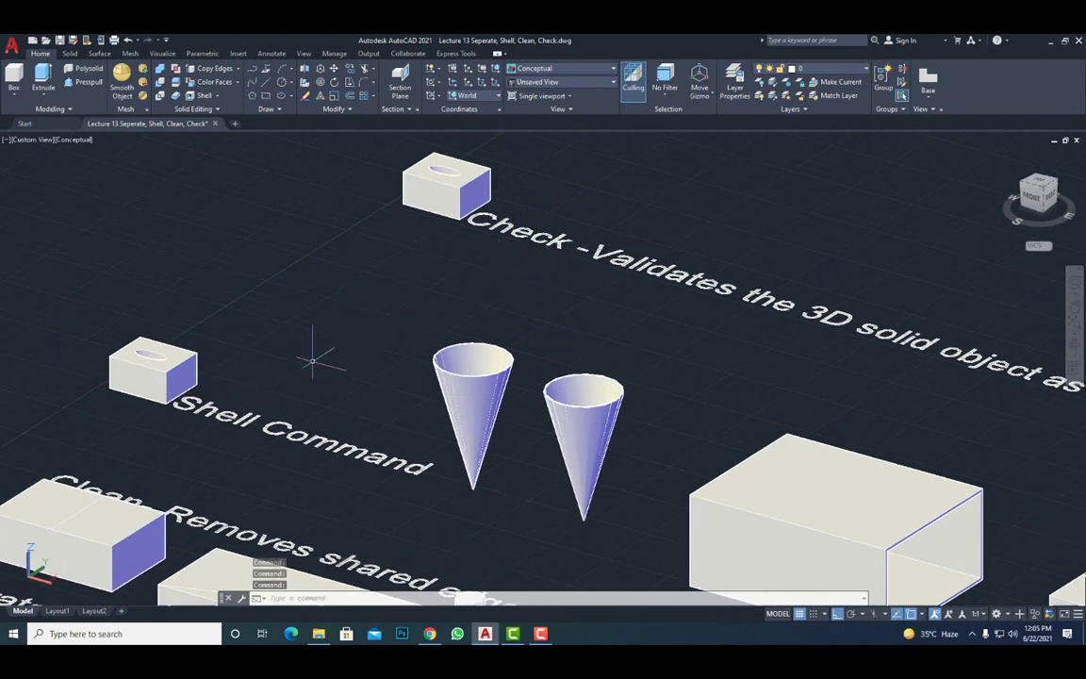
middle_click_drag(308, 359, 438, 193)
scroll(157, 316, "up", 5)
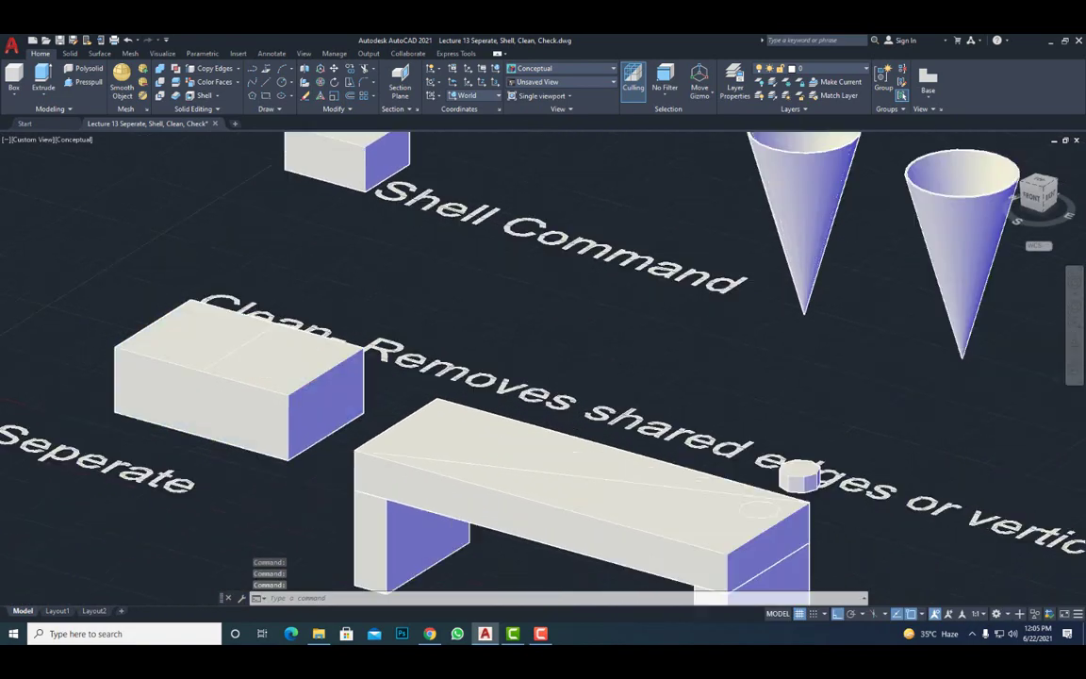
scroll(156, 330, "up", 2)
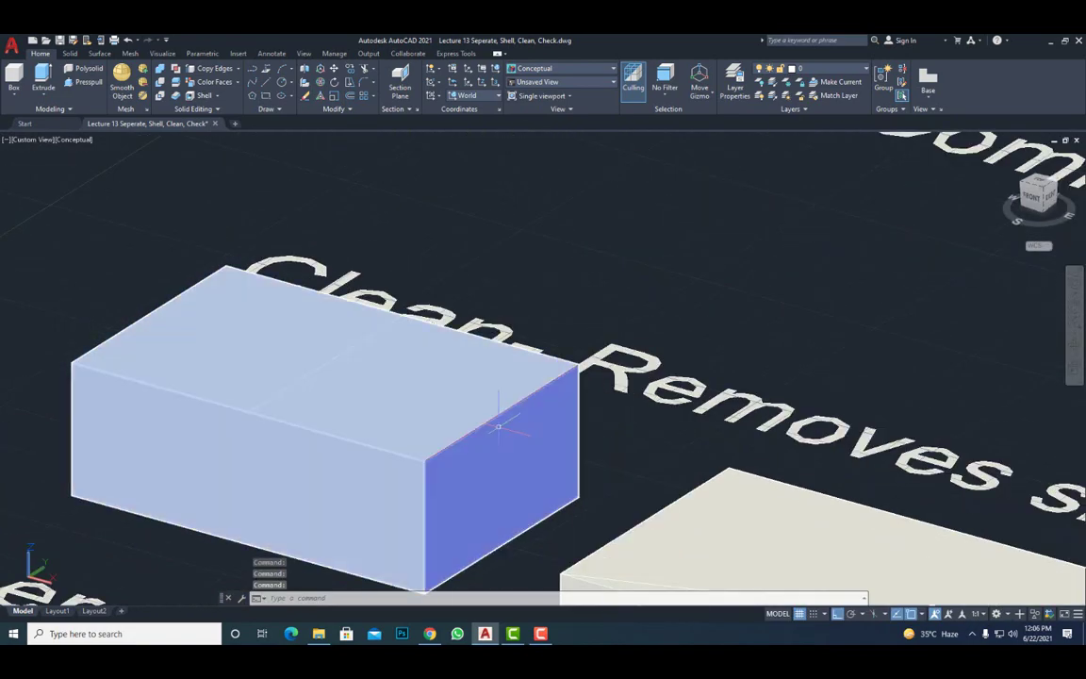
middle_click_drag(497, 424, 639, 411)
left_click(662, 396)
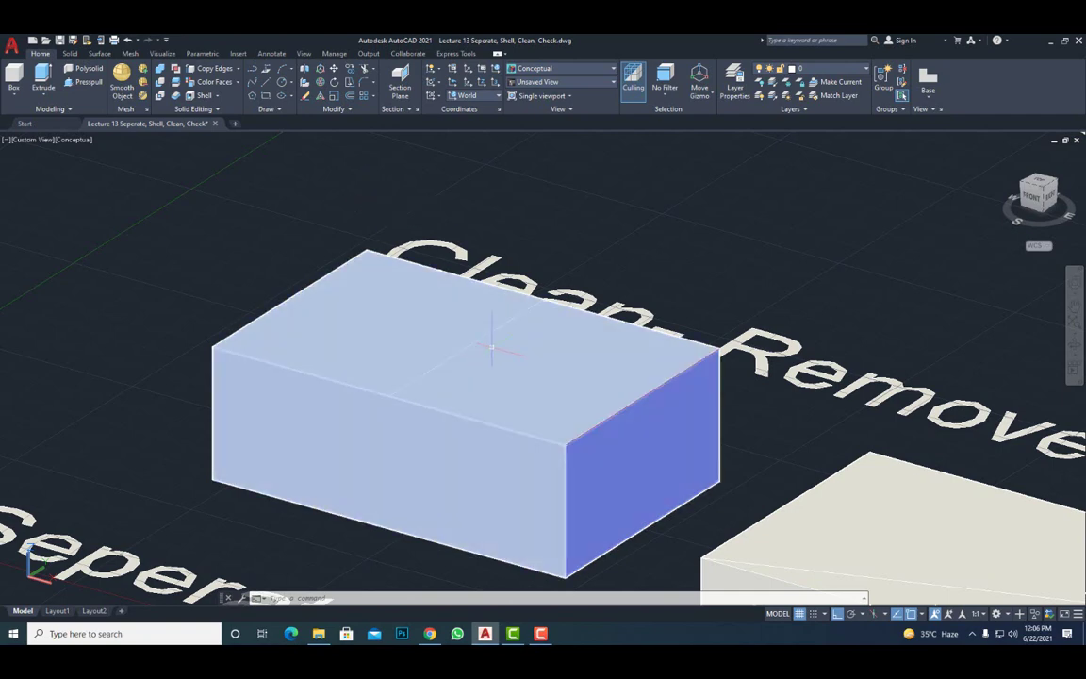
scroll(717, 356, "down", 2)
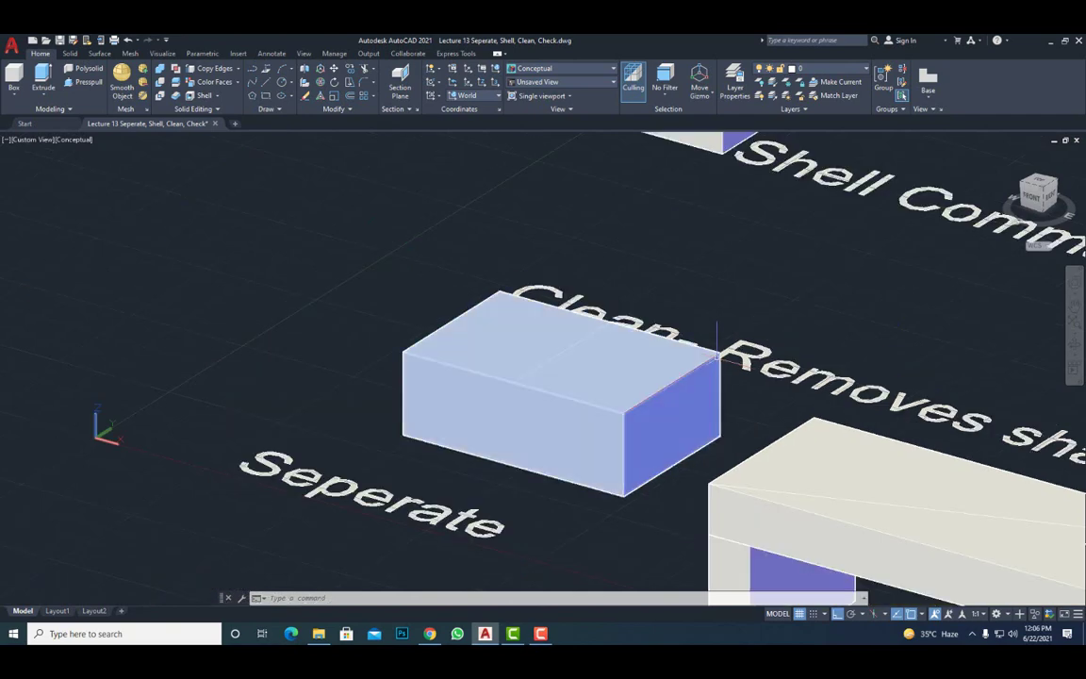
scroll(606, 347, "up", 3)
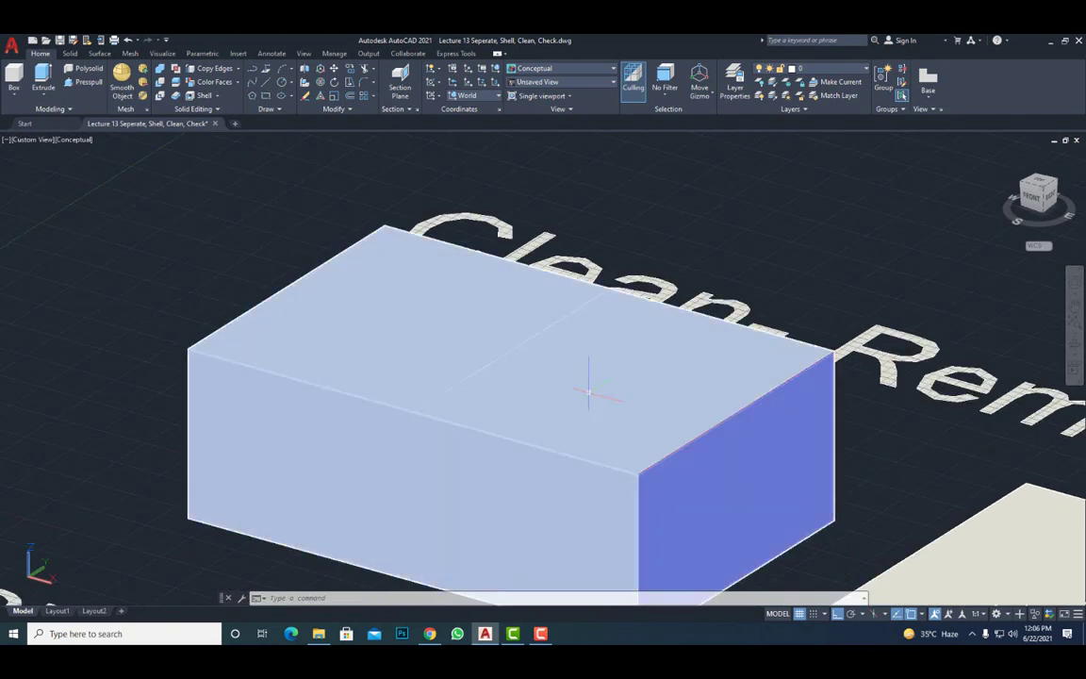
Step: Move the Clean row's box slightly away from its original place relative to the line across its top
left_click(588, 387)
key("Escape")
left_click_drag(580, 436, 577, 452)
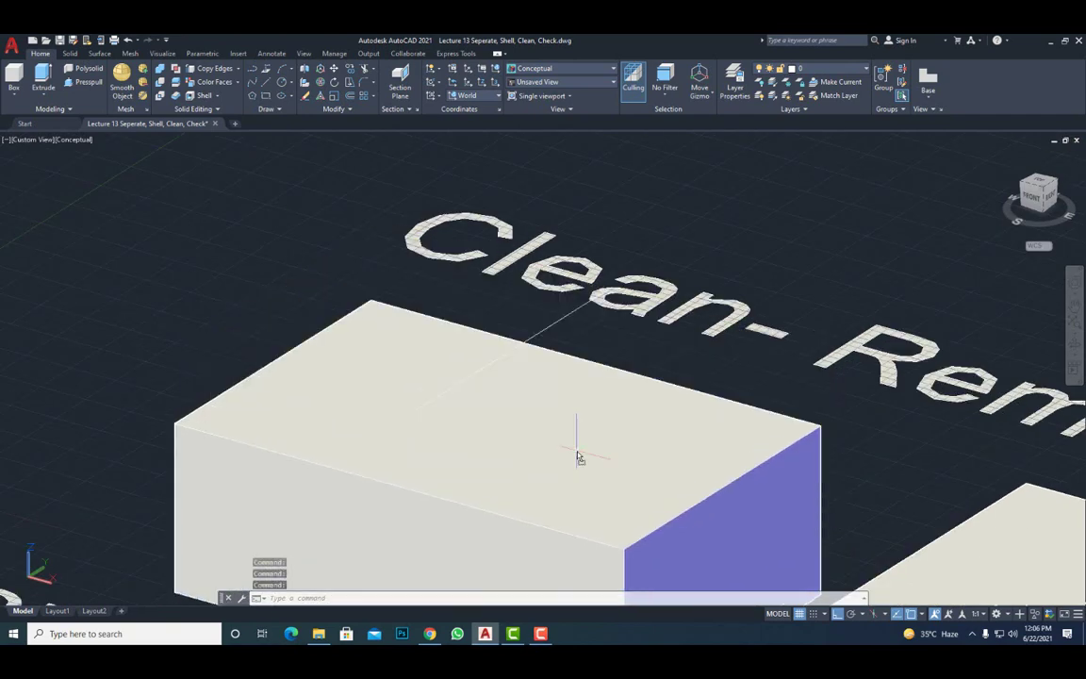
Step: Move the line across the Clean box by its midpoint towards the box's far end, and undo the move
left_click(560, 319)
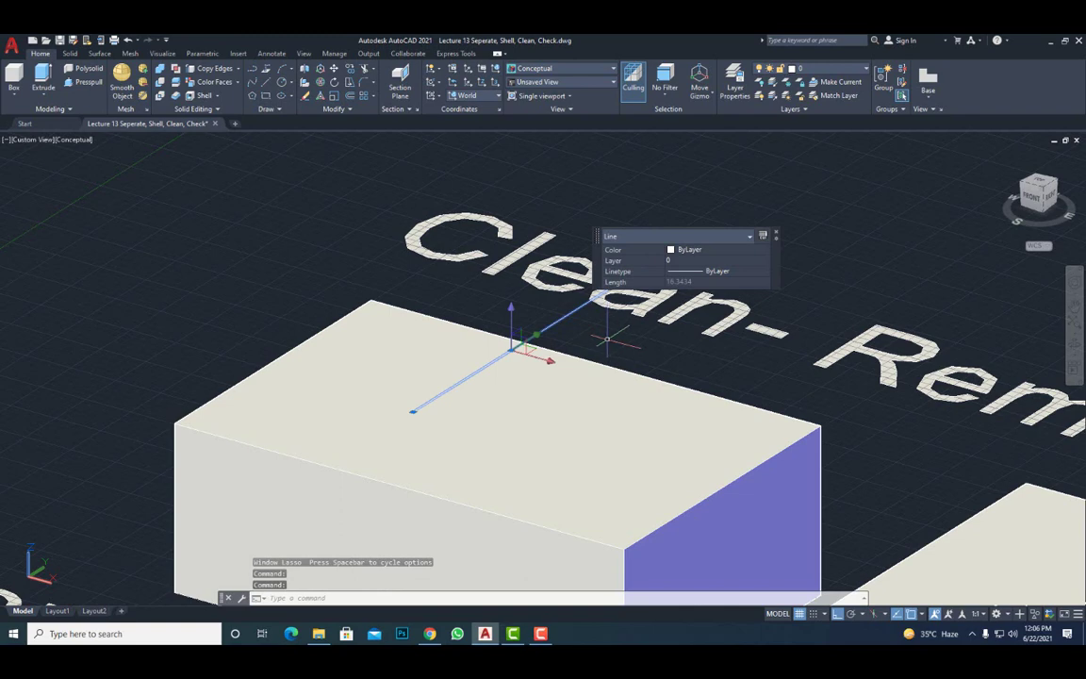
left_click(510, 349)
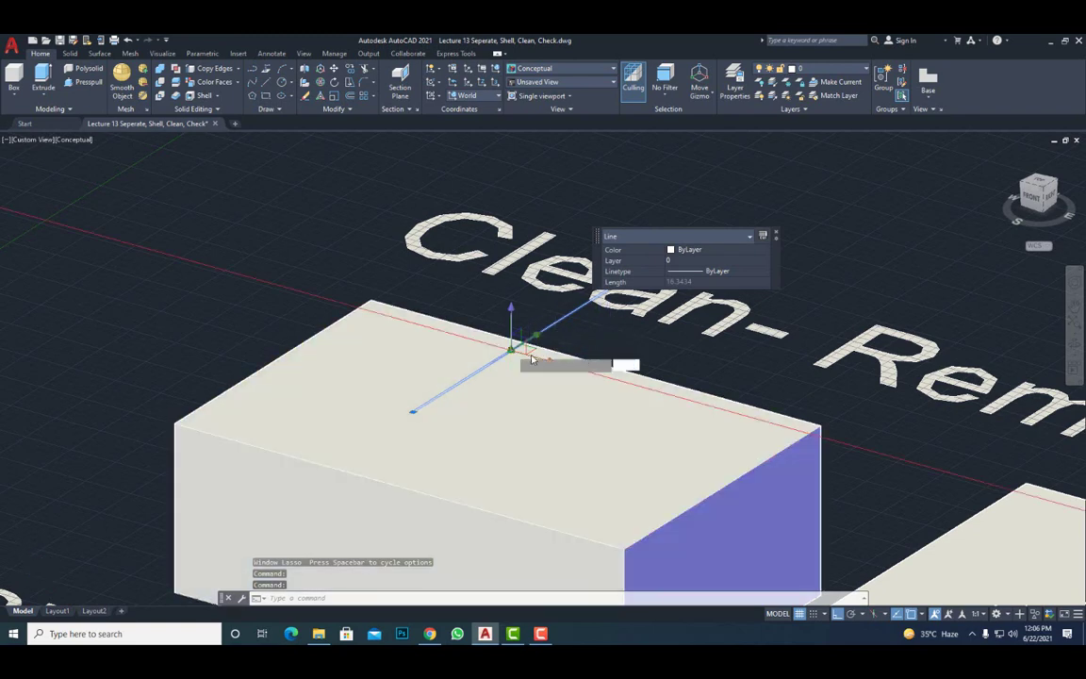
left_click(602, 376)
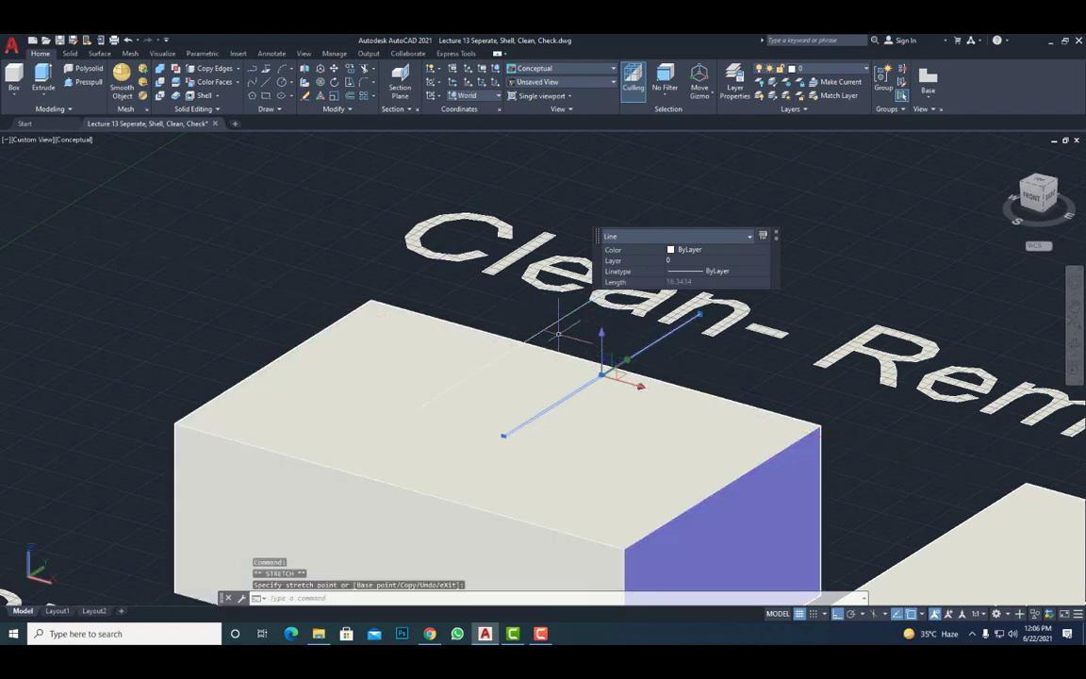
key("ctrl+z")
key("ctrl+z")
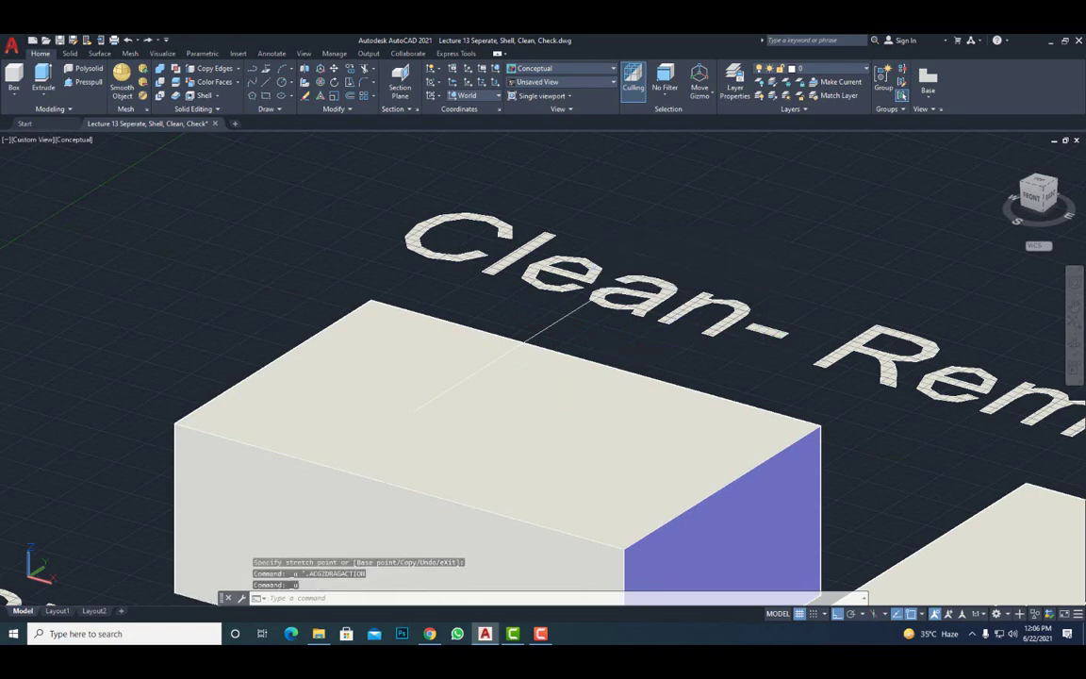
Step: Undo the earlier move of the Clean row's box relative to the line across its top face
key("ctrl+z")
key("ctrl+z")
scroll(541, 349, "down", 5)
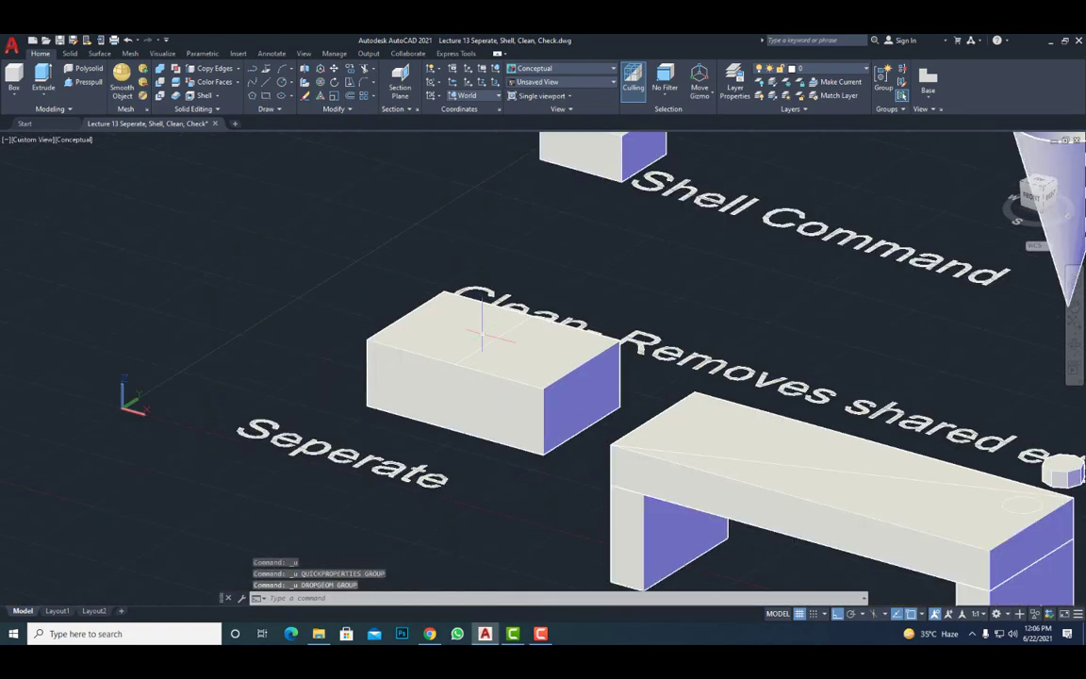
mouse_move(401, 378)
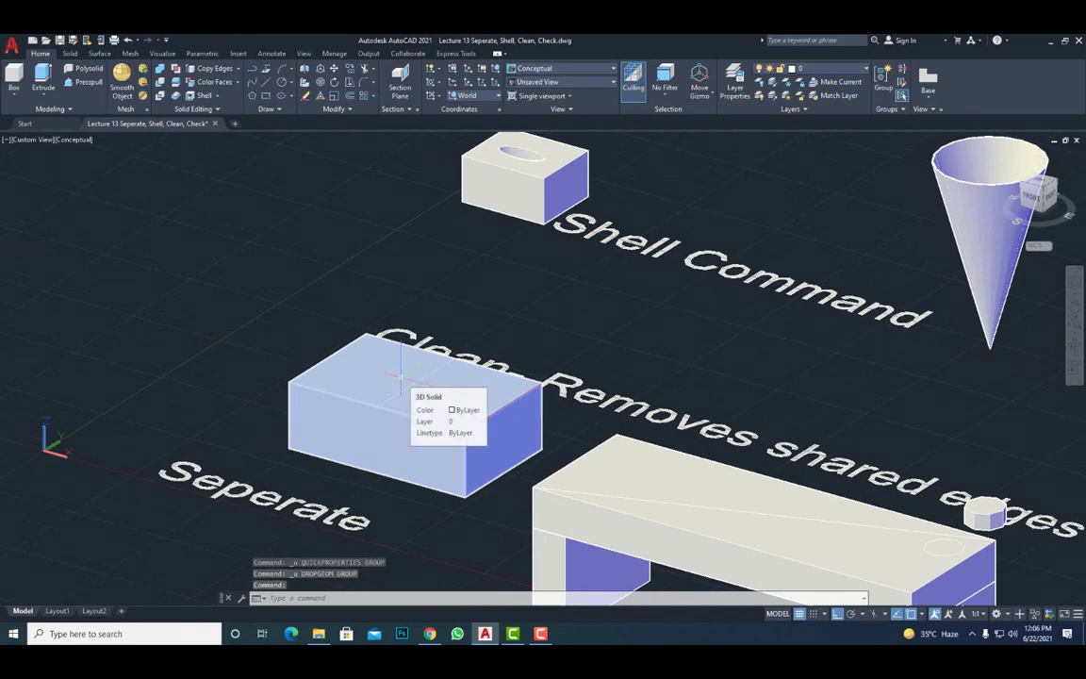
key("Escape")
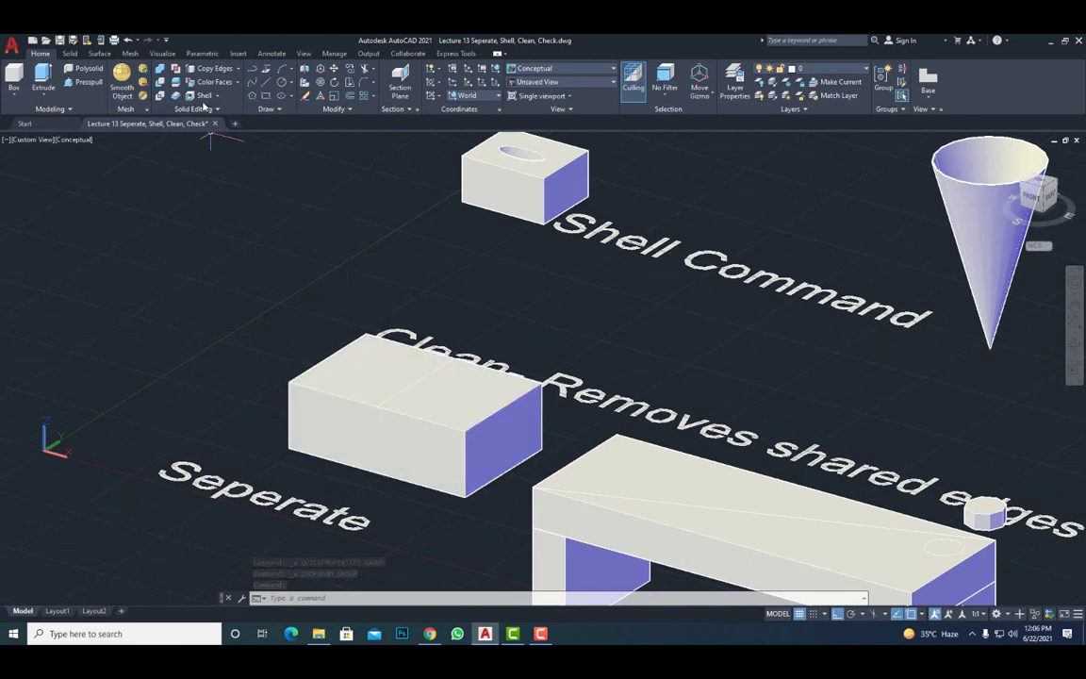
Step: Run the Clean solid editing command on the box in the Clean row, and exit solid editing
left_click(217, 98)
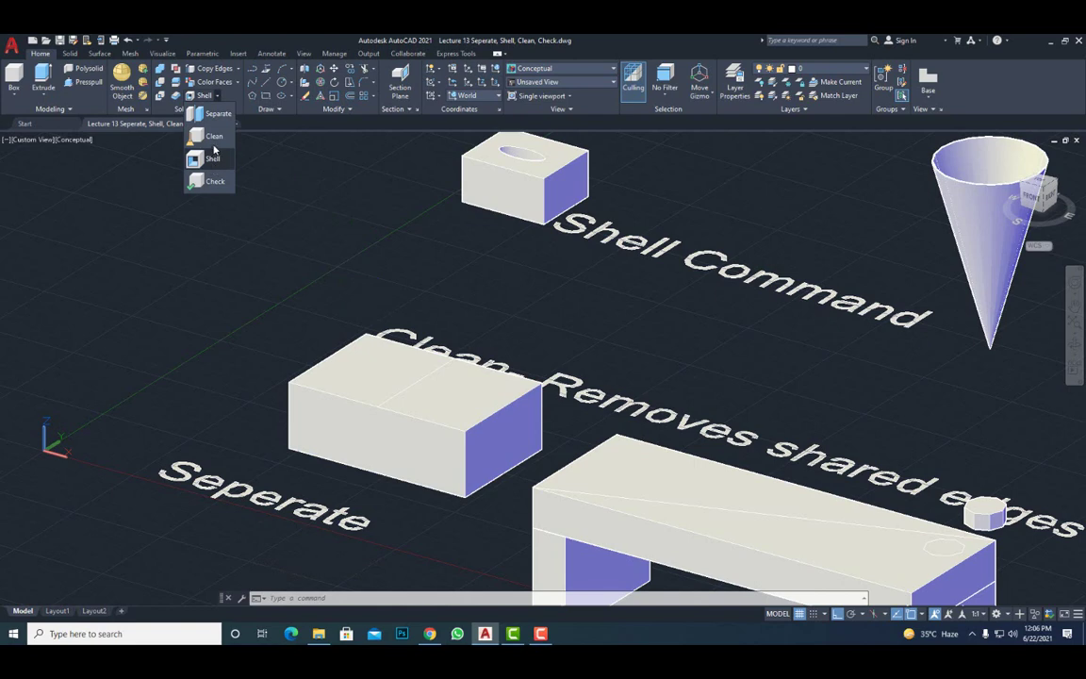
left_click(213, 137)
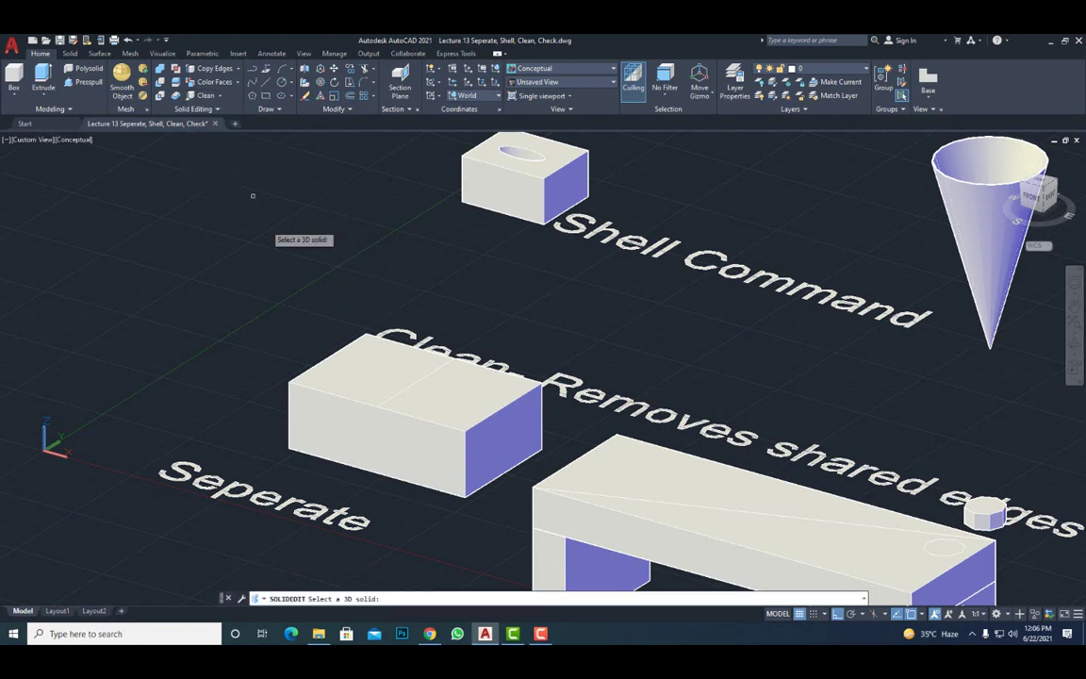
left_click(507, 436)
left_click(535, 535)
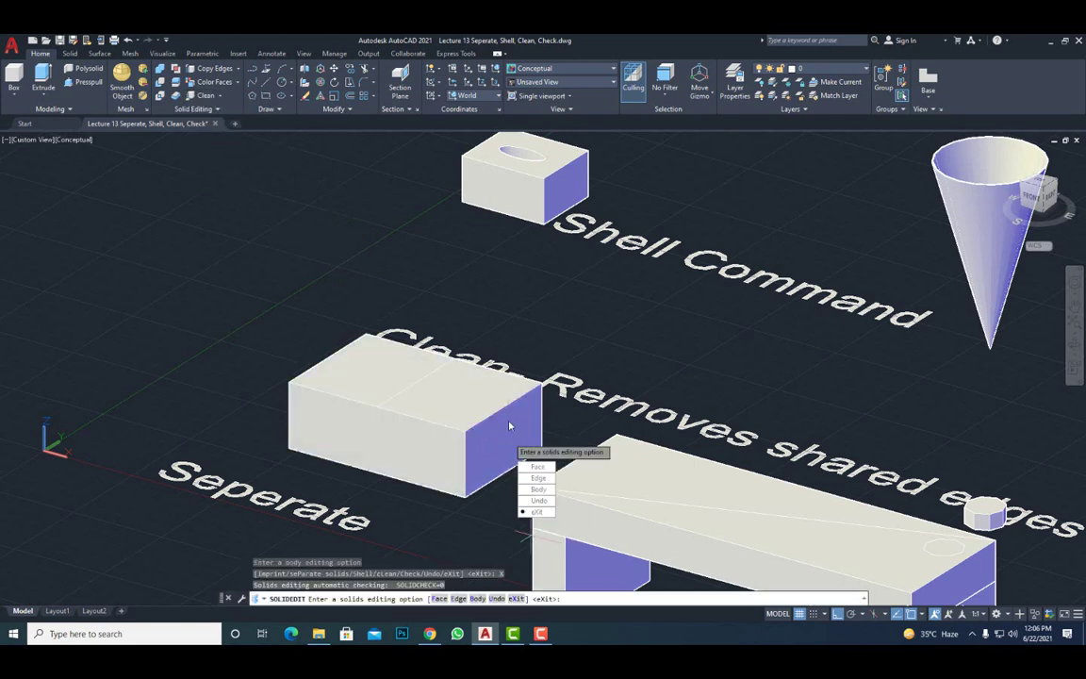
left_click(534, 506)
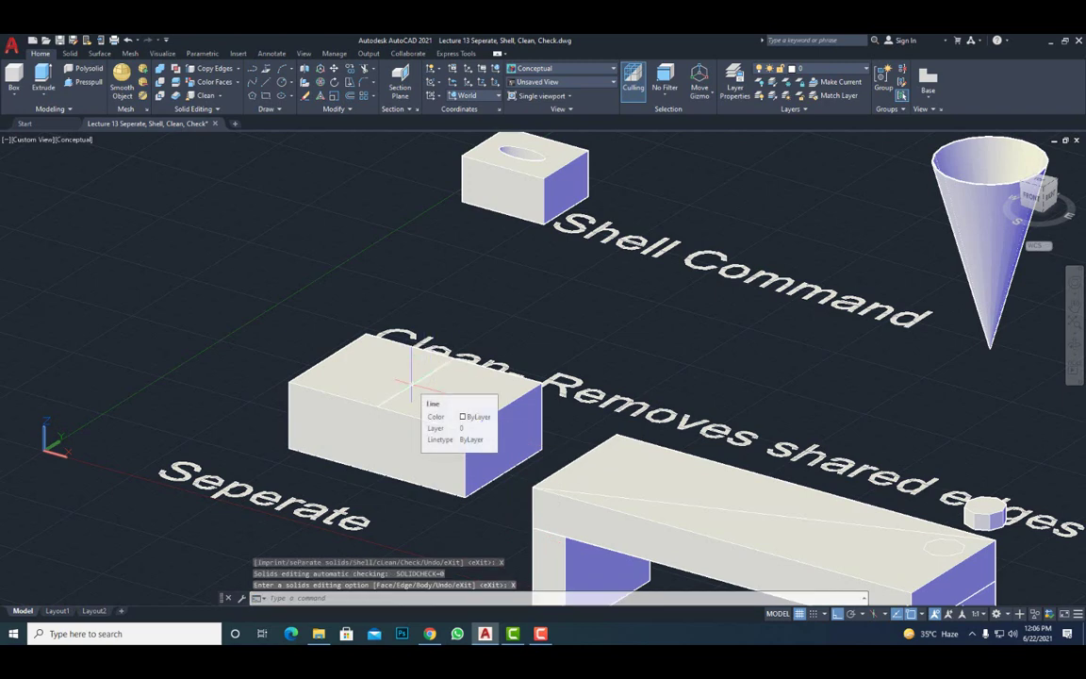
Step: Look over the rows of sample solids, and examine the Check row's heading and its box with the round opening
middle_click_drag(432, 345, 142, 440)
scroll(331, 311, "down", 2)
scroll(456, 259, "down", 2)
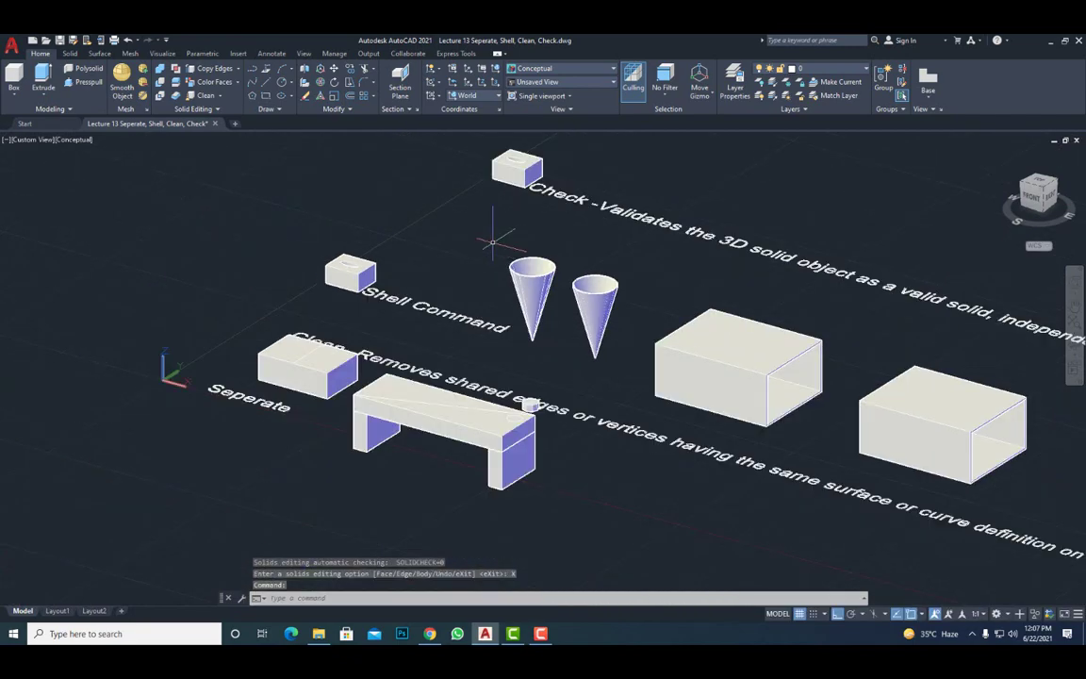
middle_click_drag(492, 243, 225, 364)
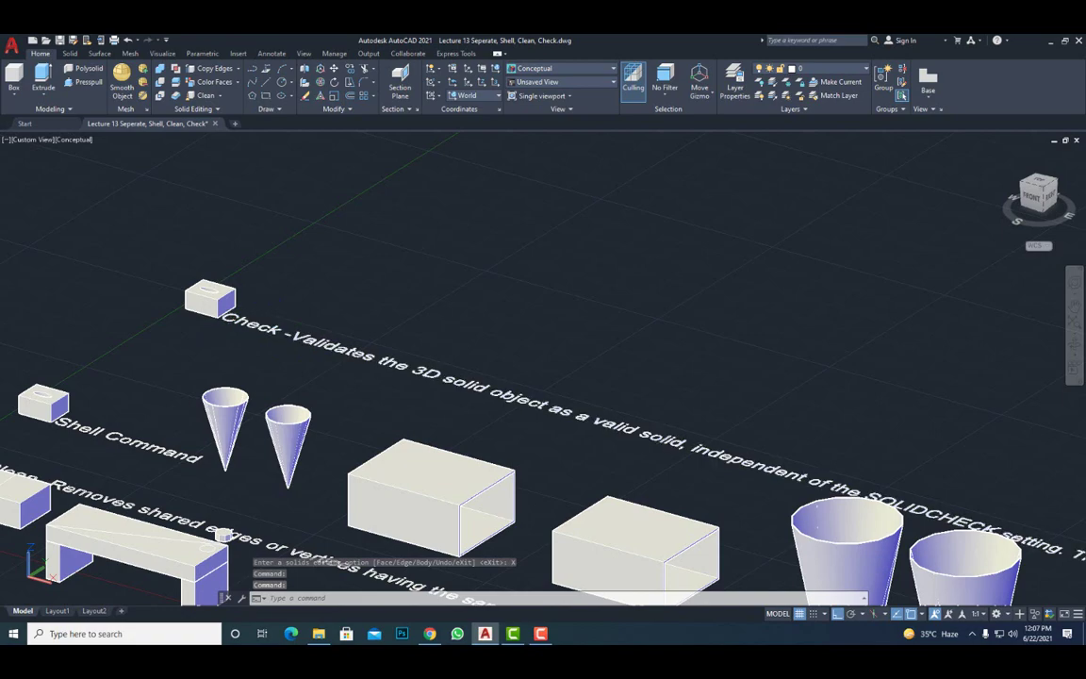
middle_click_drag(217, 316, 242, 371, "shift")
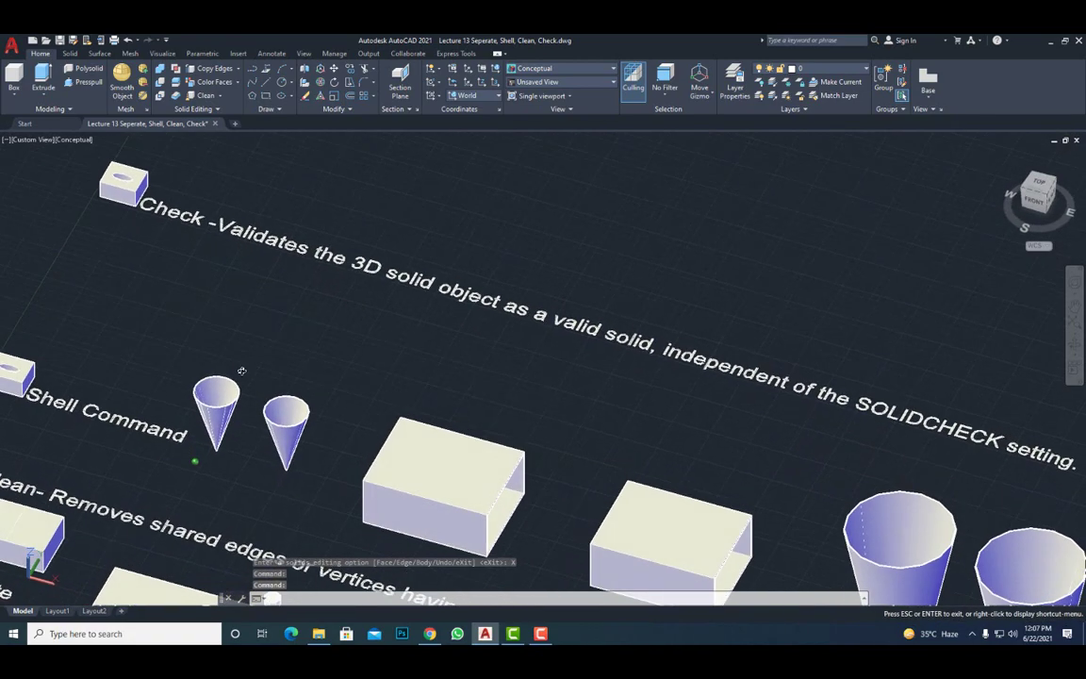
scroll(271, 307, "down", 2)
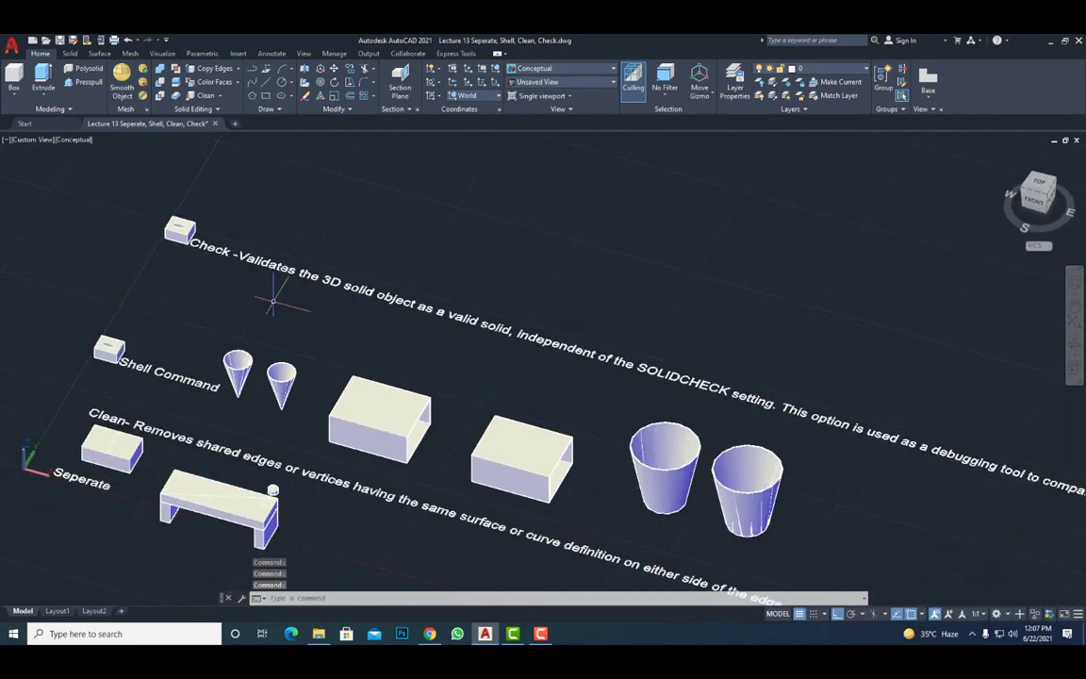
scroll(196, 248, "up", 6)
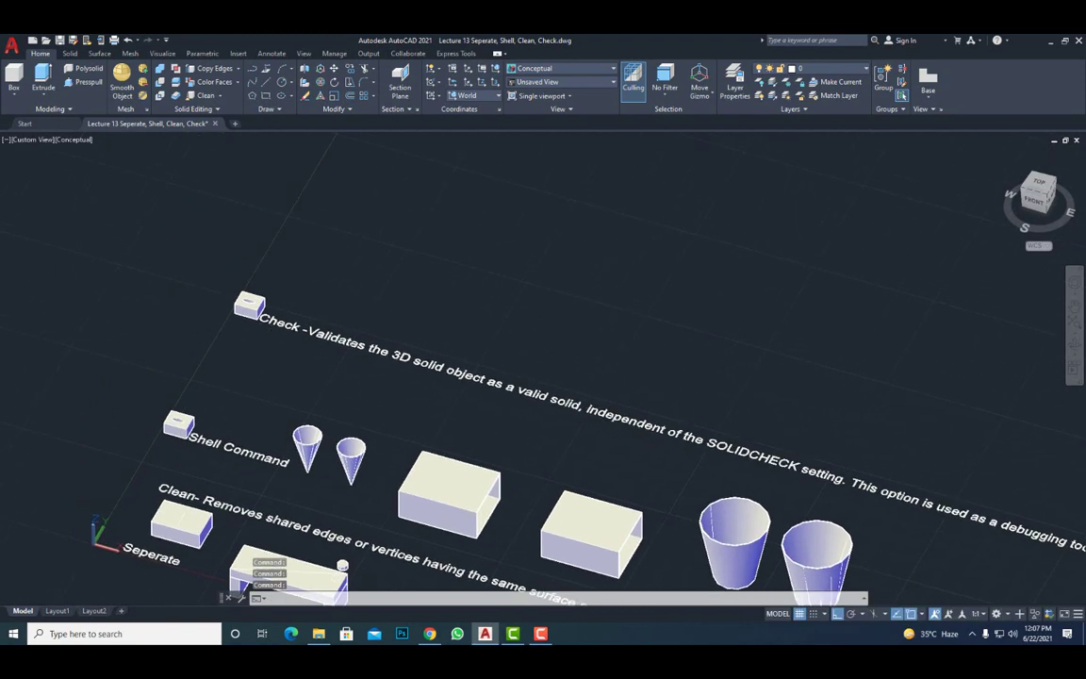
scroll(302, 415, "up", 3)
scroll(302, 420, "down", 4)
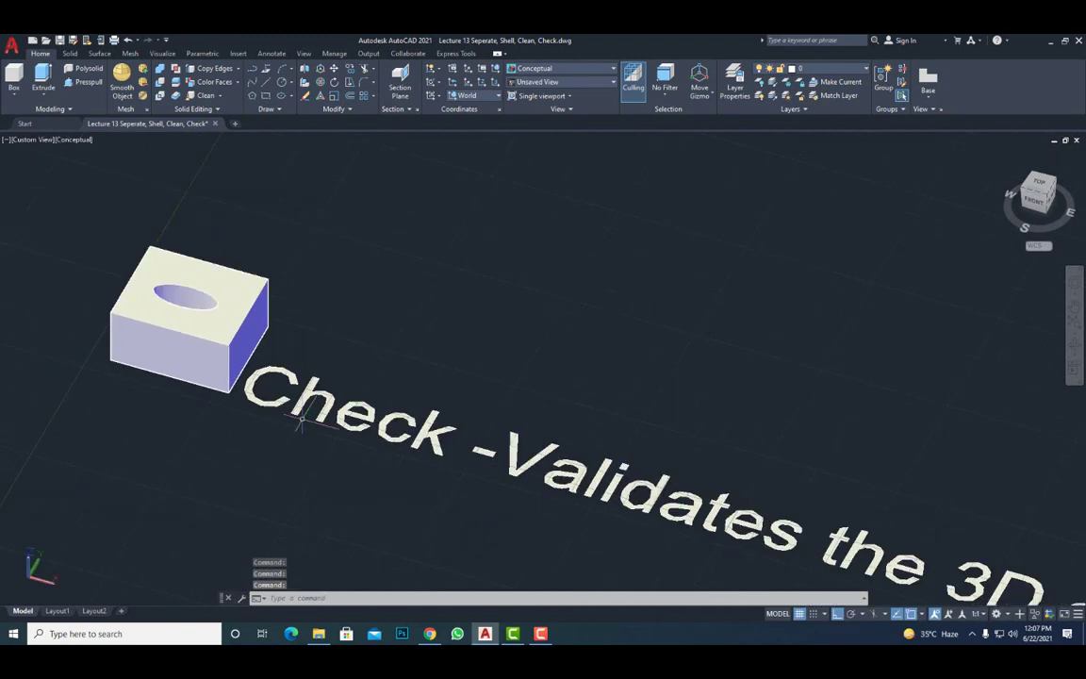
scroll(301, 414, "up", 2)
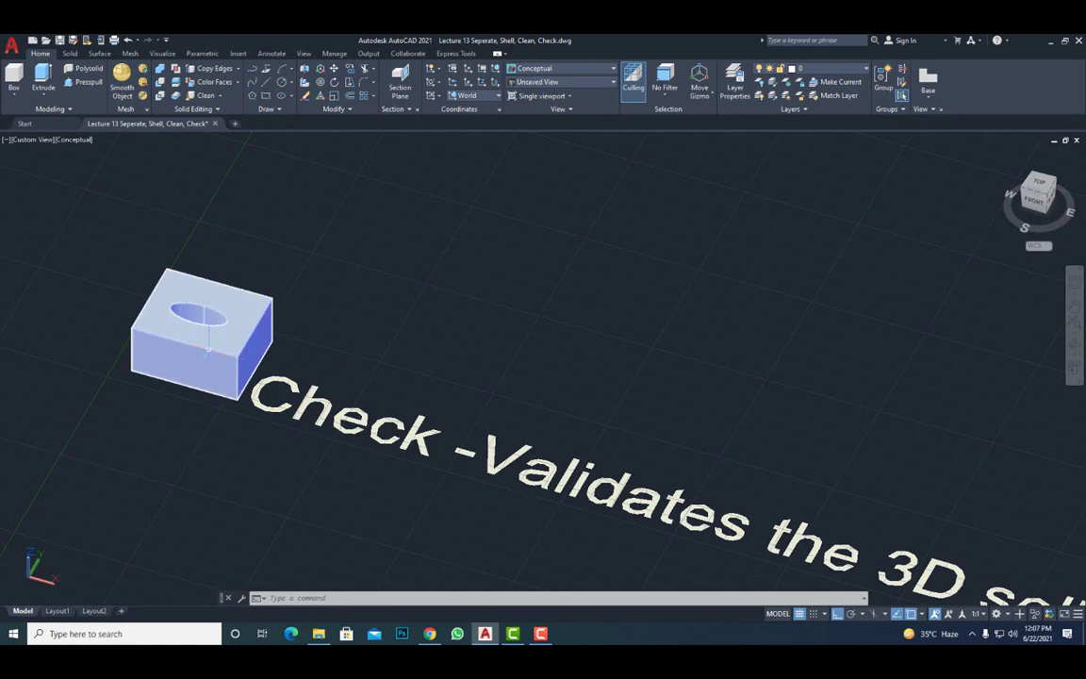
Step: Validate the Check row's box with the round opening using the Check solid editing command, and exit solid editing
middle_click_drag(217, 351, 248, 353, "shift")
scroll(248, 353, "up", 3)
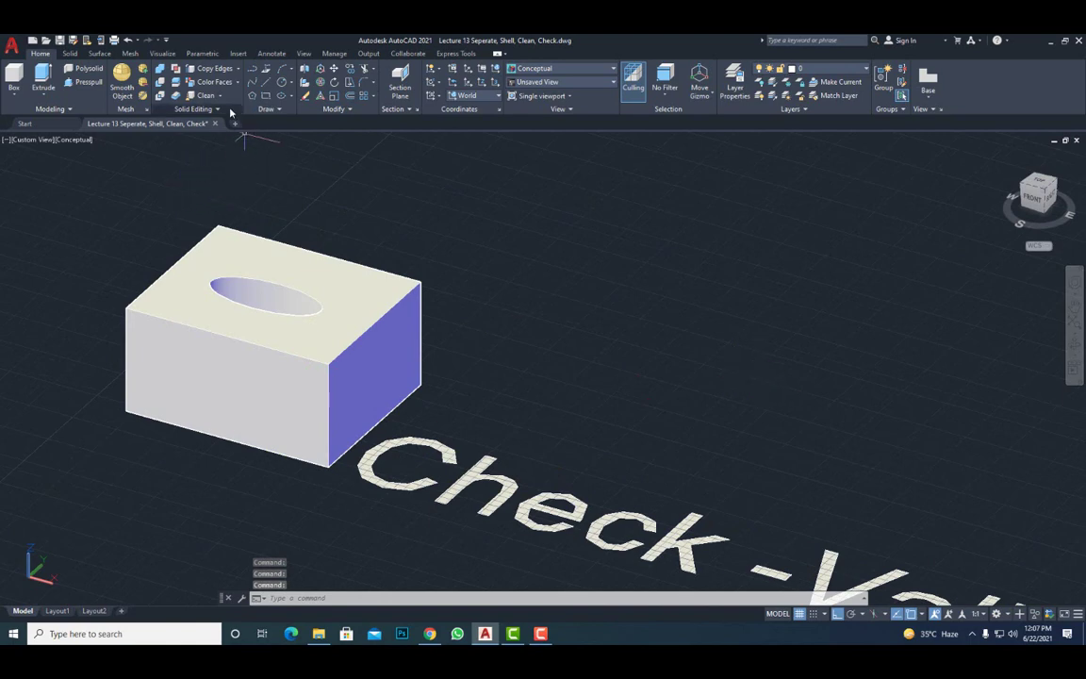
left_click(341, 303)
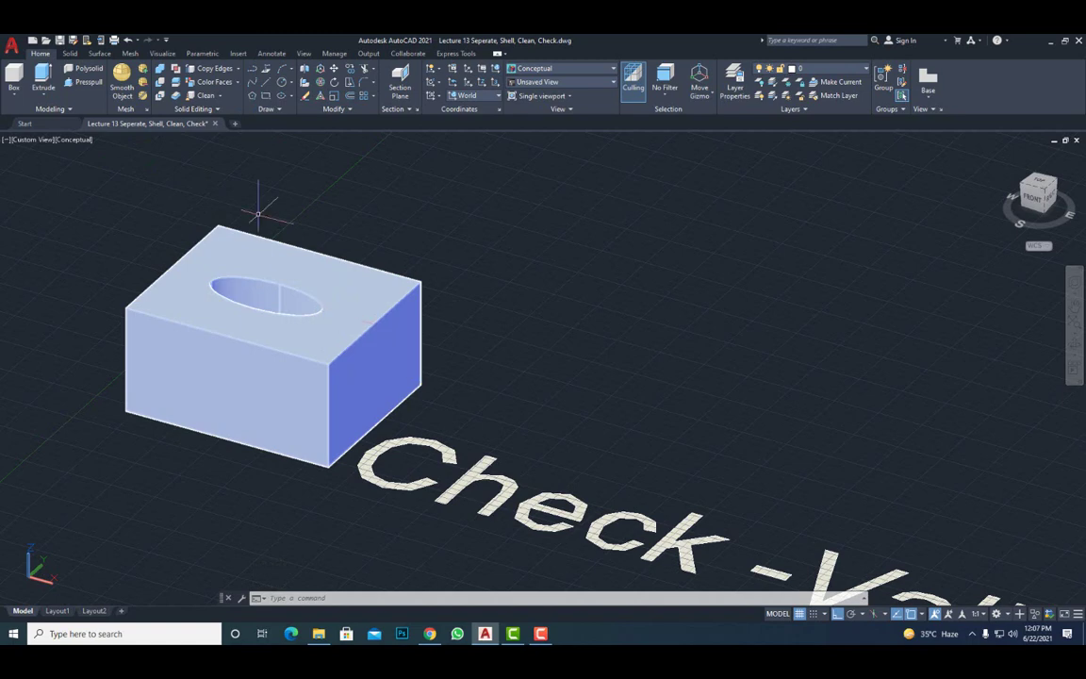
key("Escape")
left_click(220, 96)
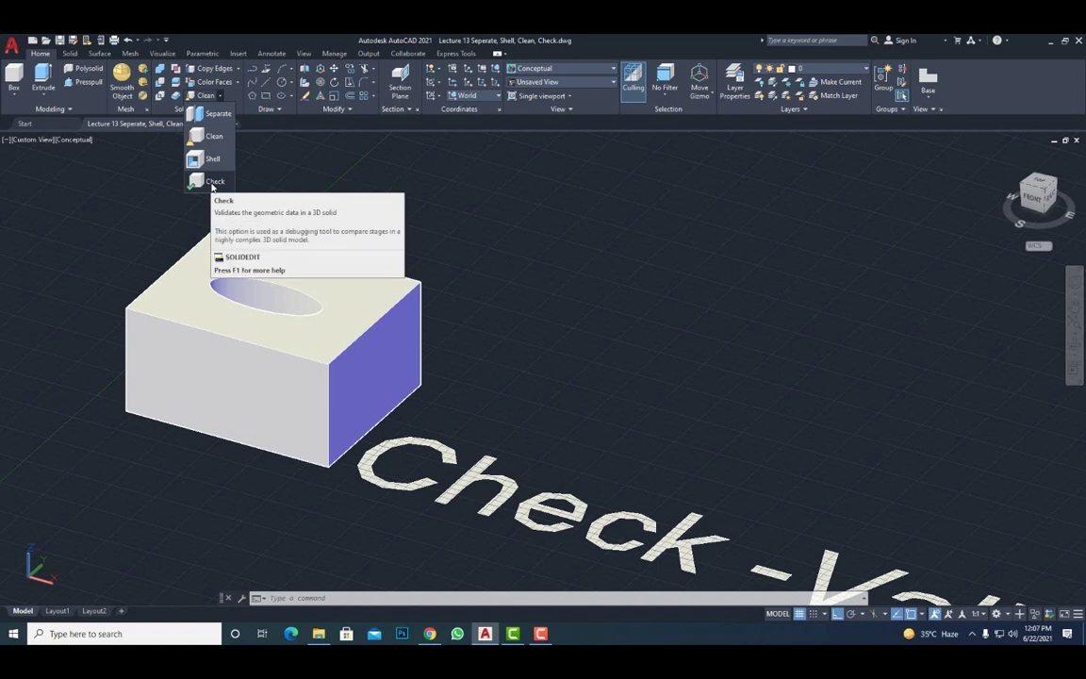
left_click(212, 184)
left_click(330, 349)
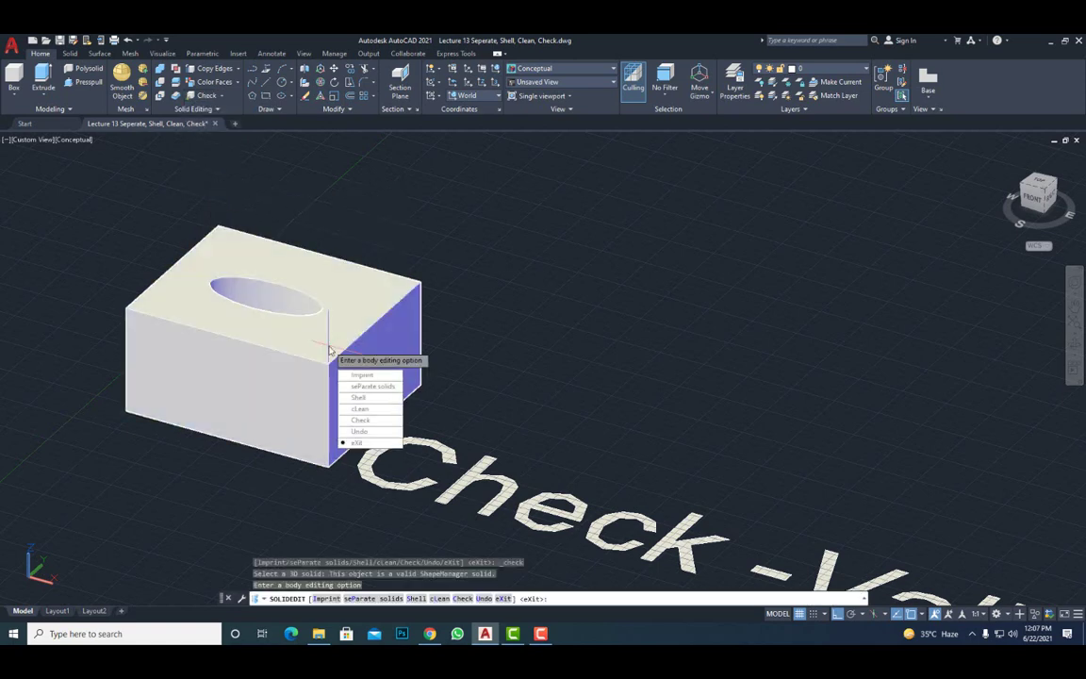
key("Return")
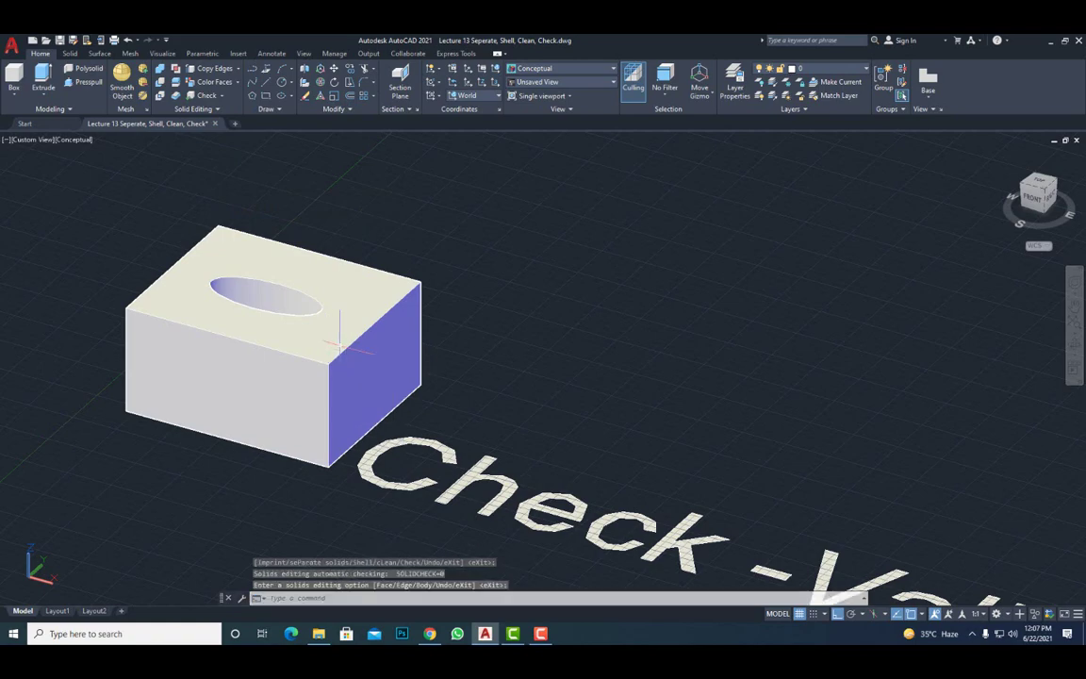
Step: Read the Check row's description from its heading through the SOLIDCHECK setting to the end of the text
scroll(415, 357, "down", 6)
middle_click_drag(776, 476, 405, 390)
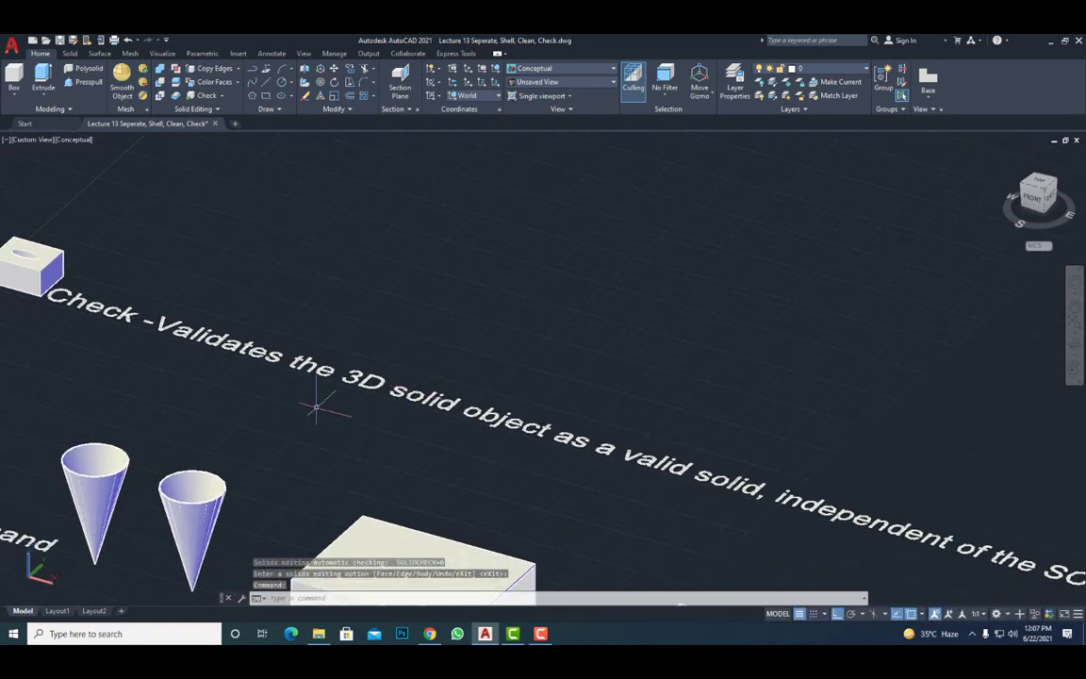
middle_click_drag(710, 536, 223, 383)
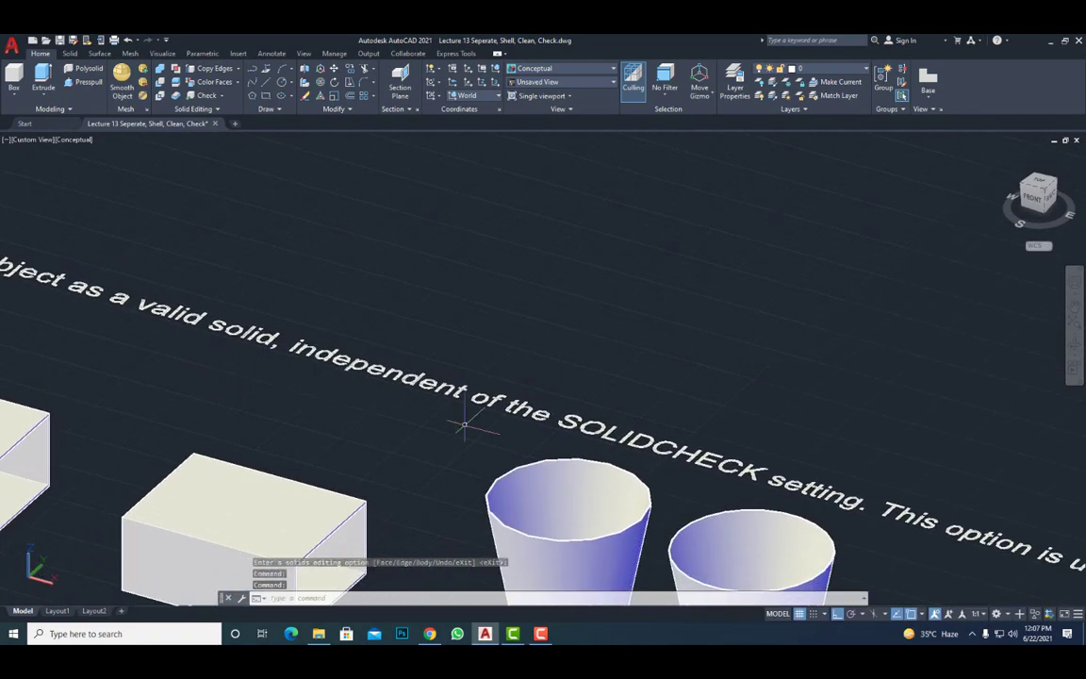
middle_click_drag(494, 440, 283, 344)
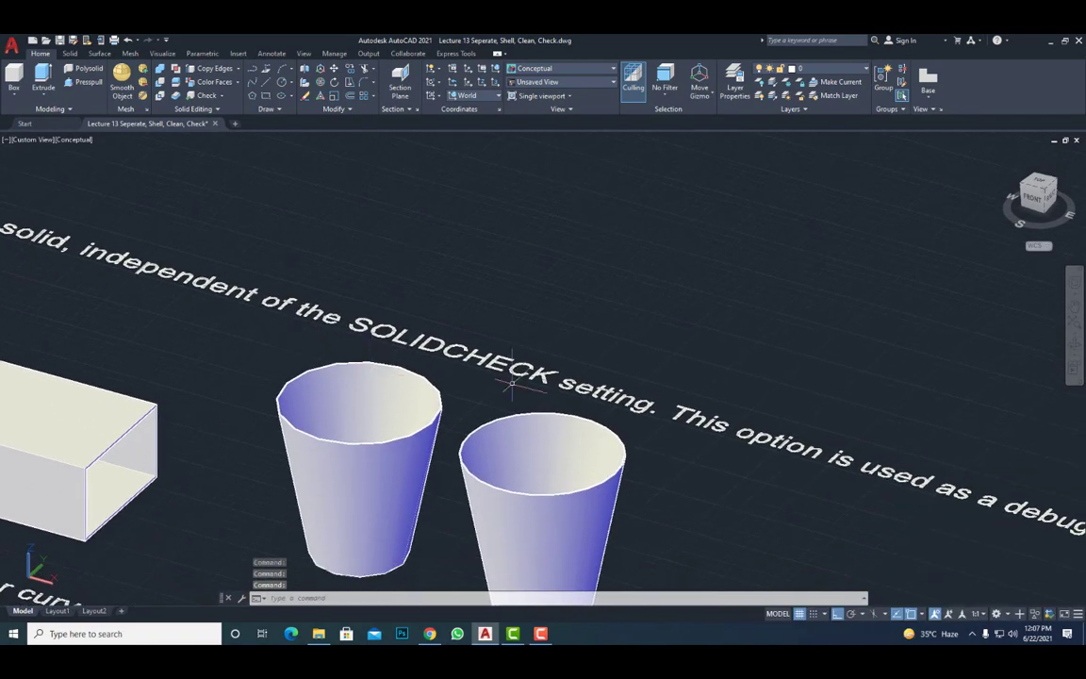
scroll(728, 479, "down", 3)
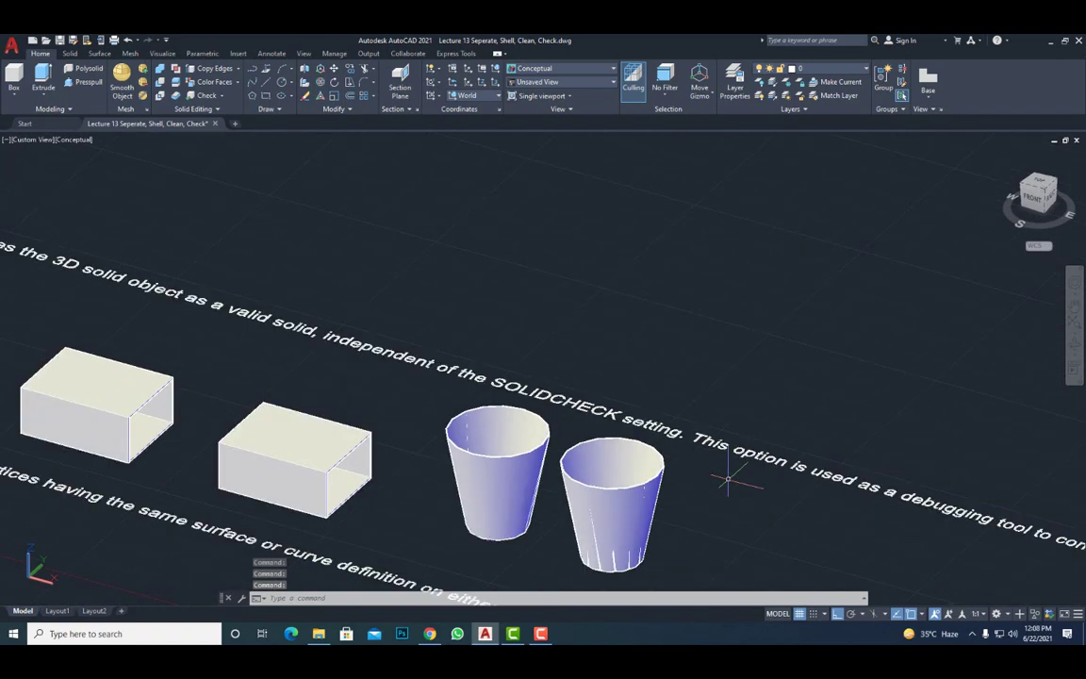
middle_click_drag(722, 475, 238, 373)
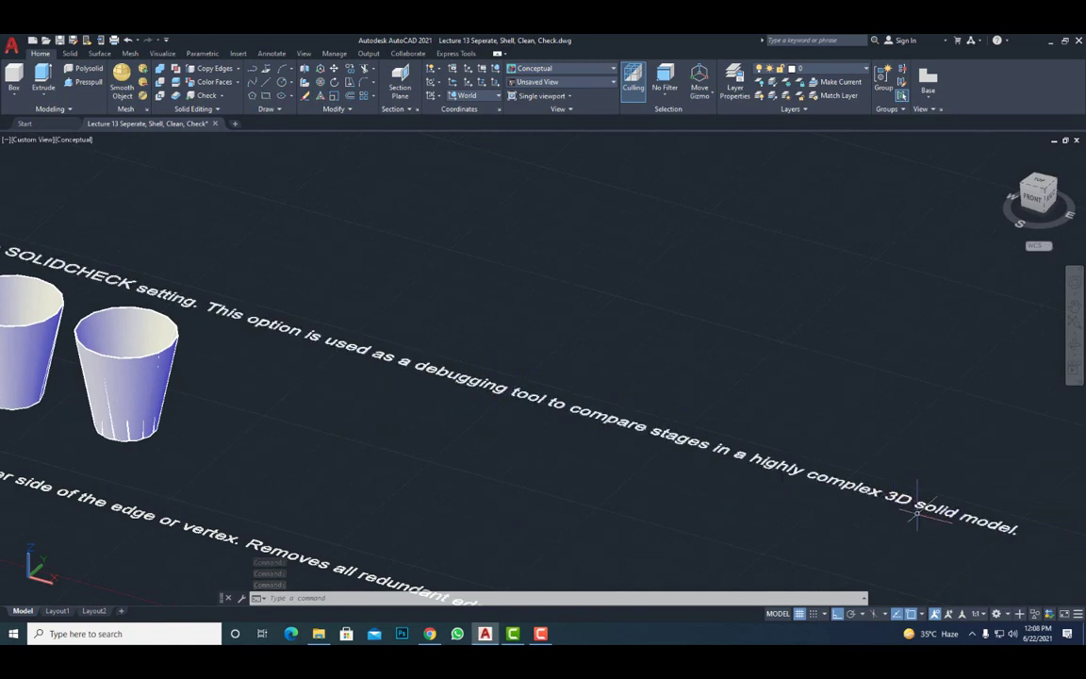
Step: Review the sample solids of all four commands, and examine the bench-shaped solid's top with its diagonal line and circle
scroll(917, 510, "down", 6)
scroll(557, 506, "up", 4)
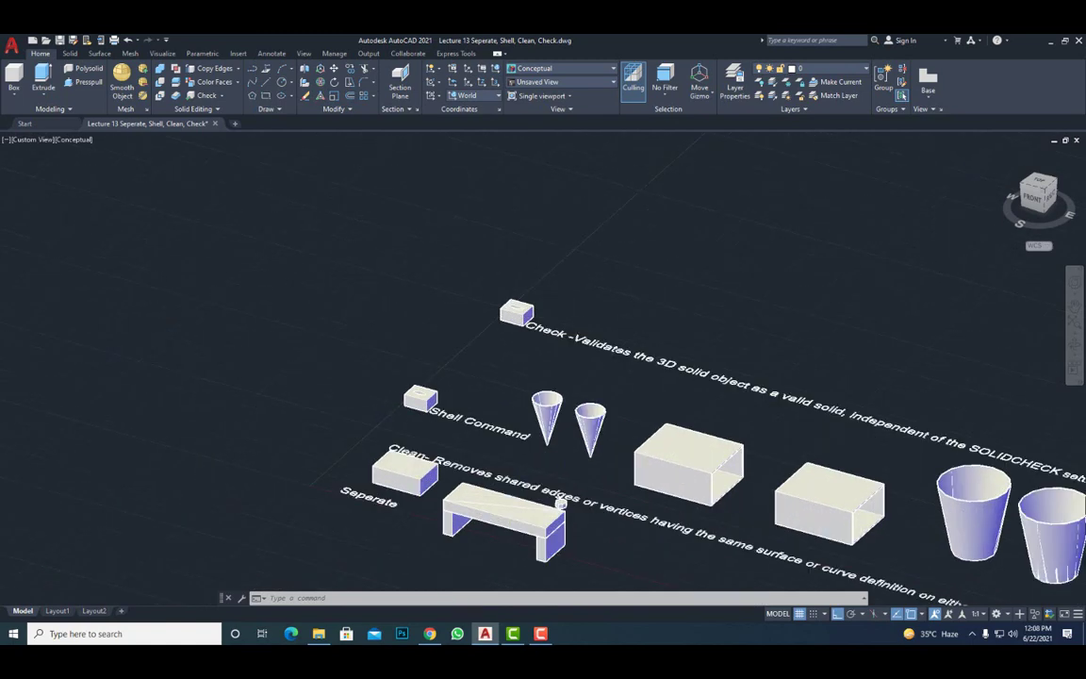
scroll(545, 339, "up", 3)
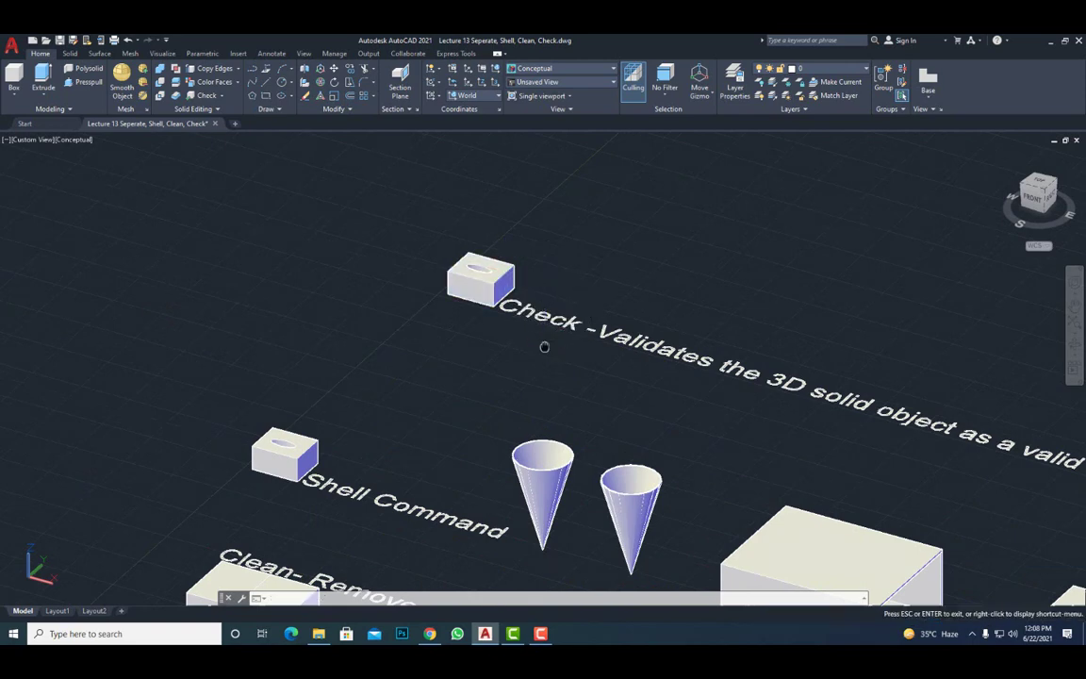
middle_click_drag(543, 347, 498, 264)
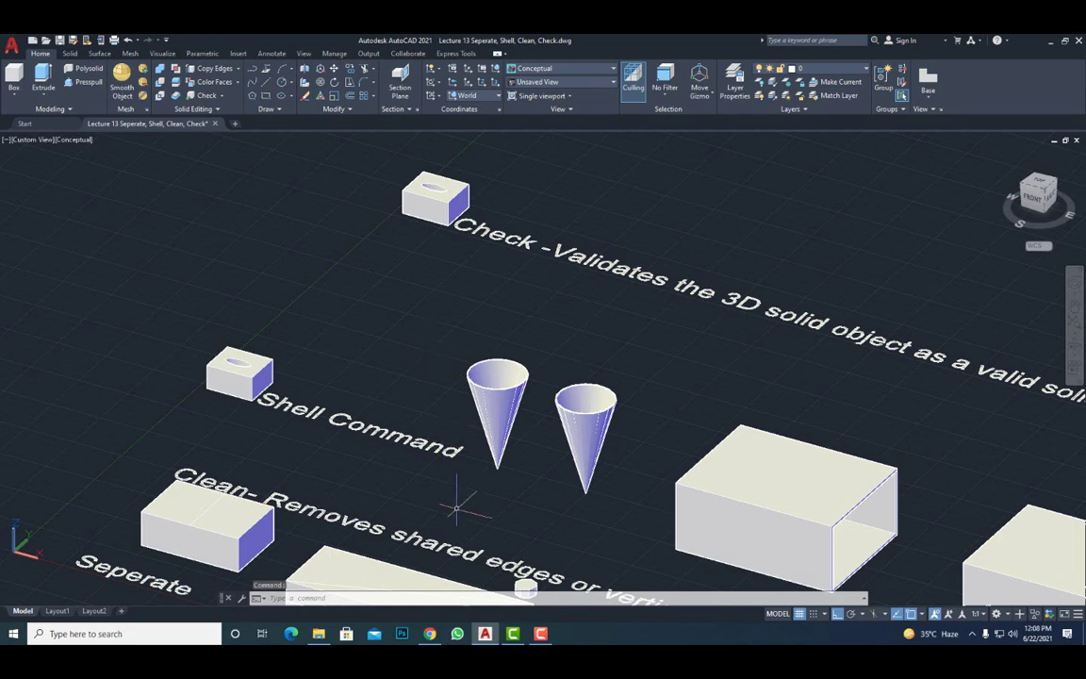
middle_click_drag(460, 502, 510, 354)
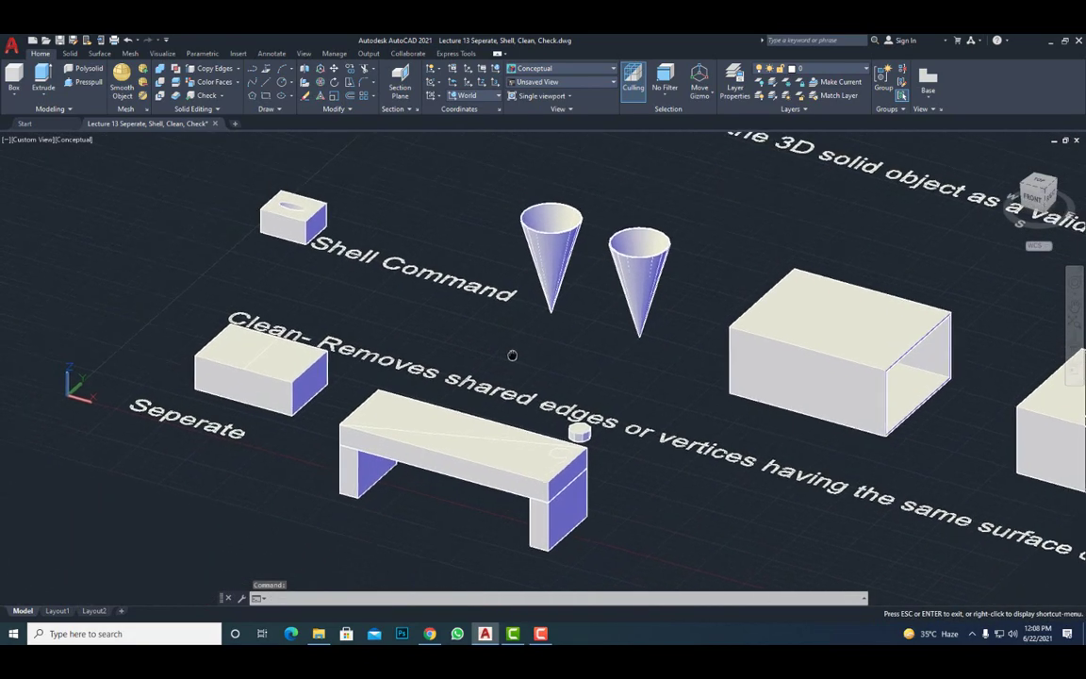
key("Escape")
scroll(321, 465, "up", 2)
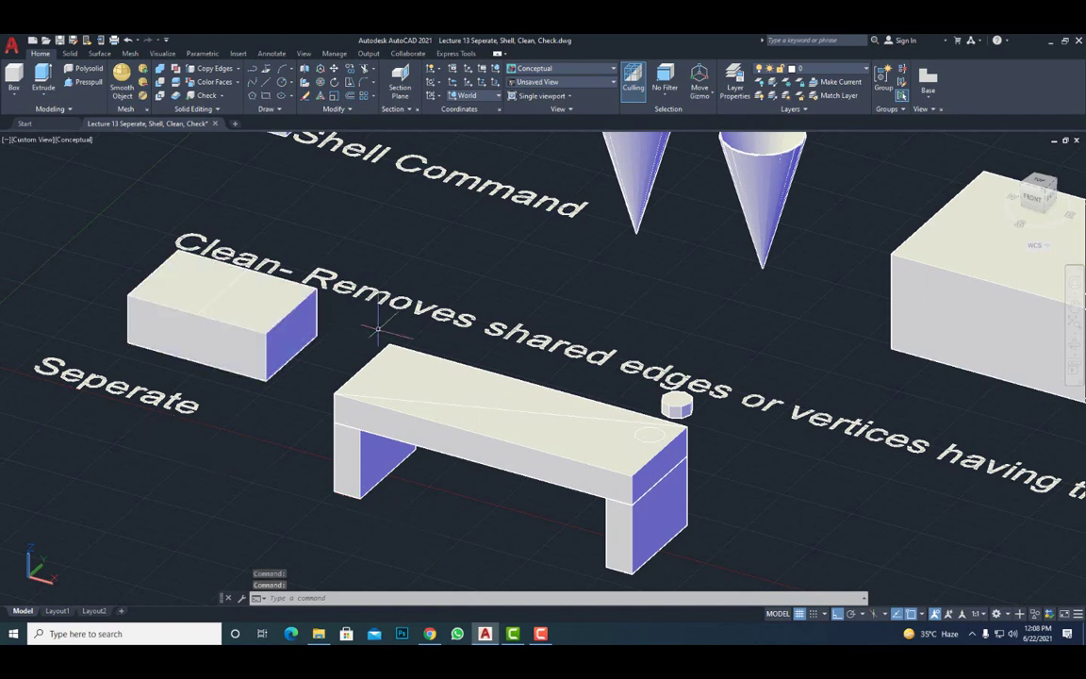
scroll(663, 424, "up", 4)
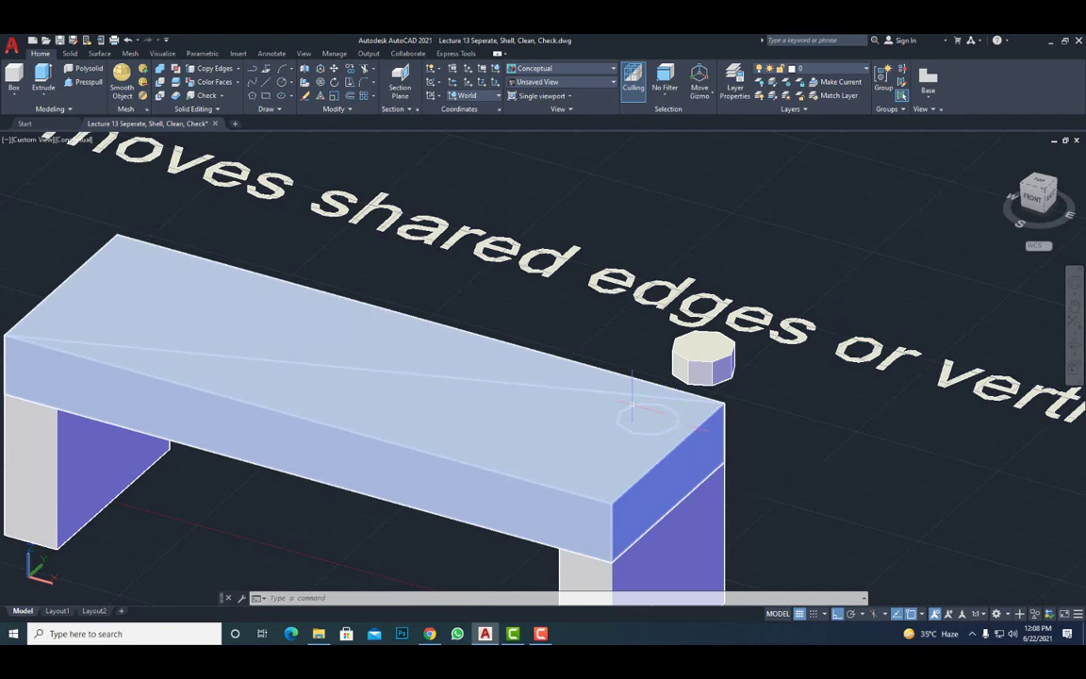
scroll(637, 405, "down", 5)
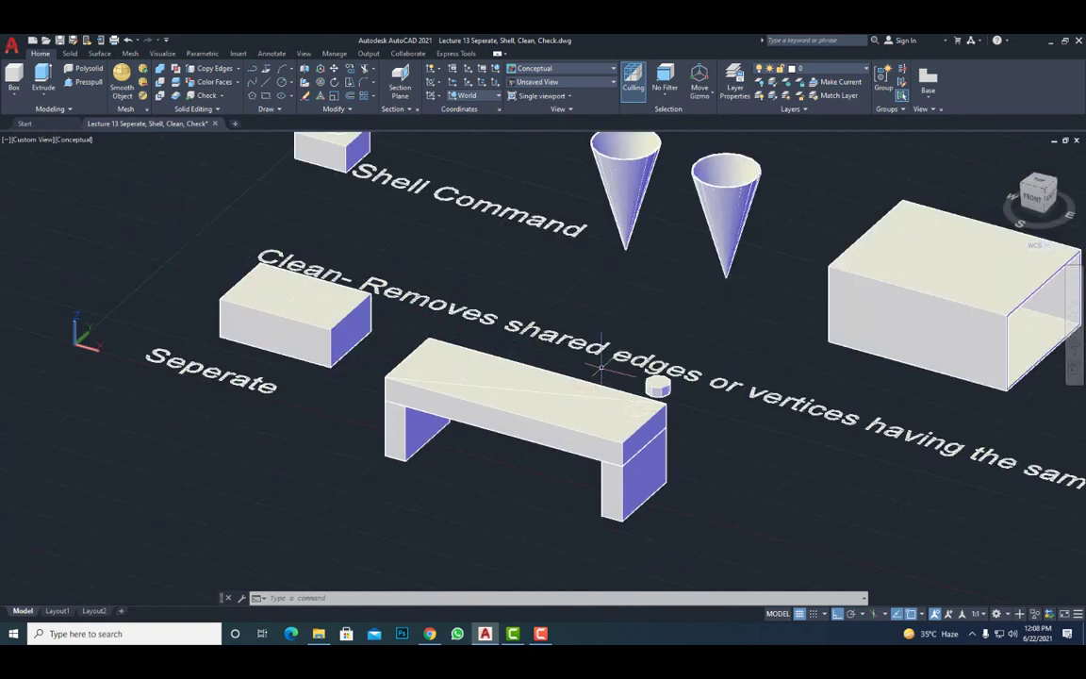